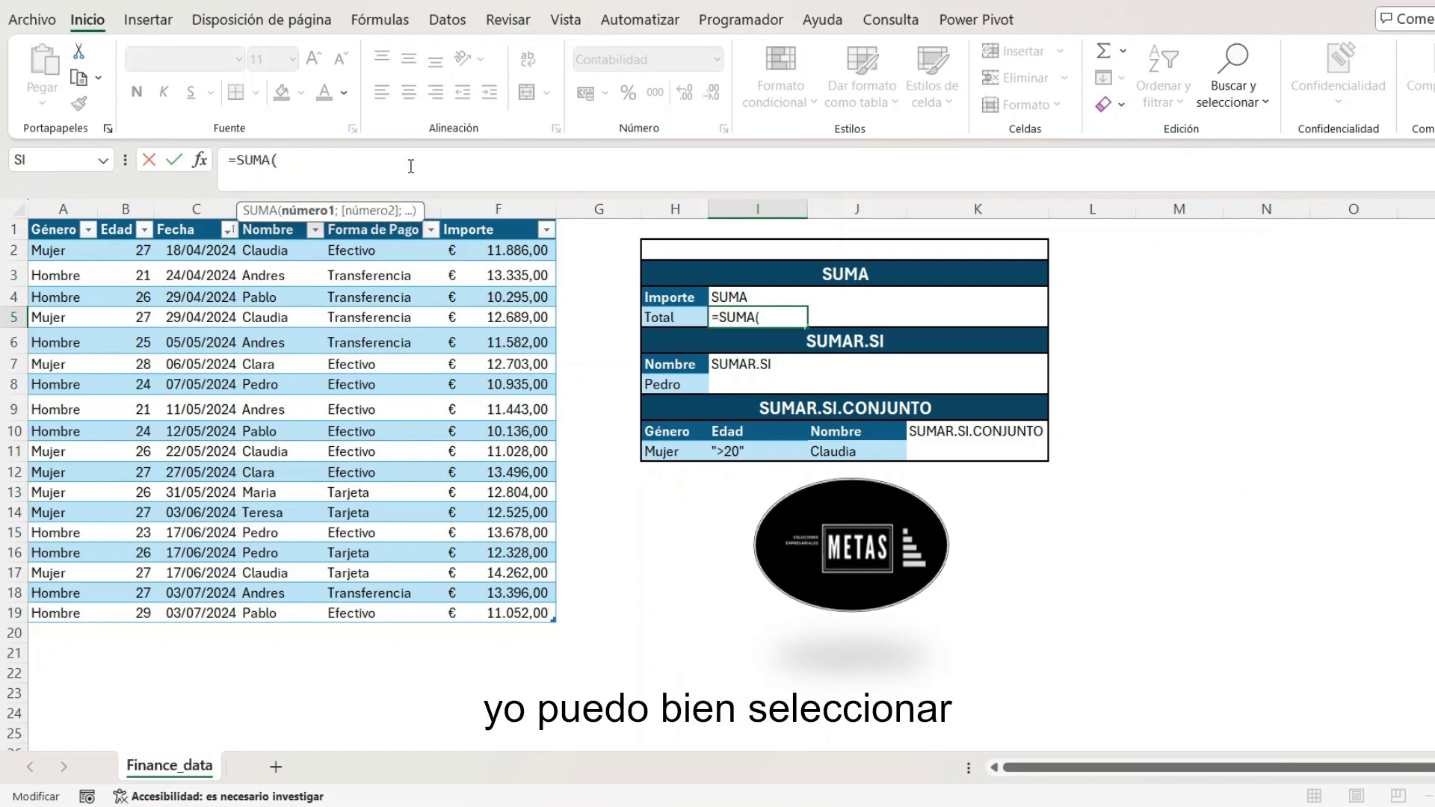
# Complete the SUMA formula in I5 with the separate cells F3, F9, F13 and B14.
pyautogui.click(518, 276)
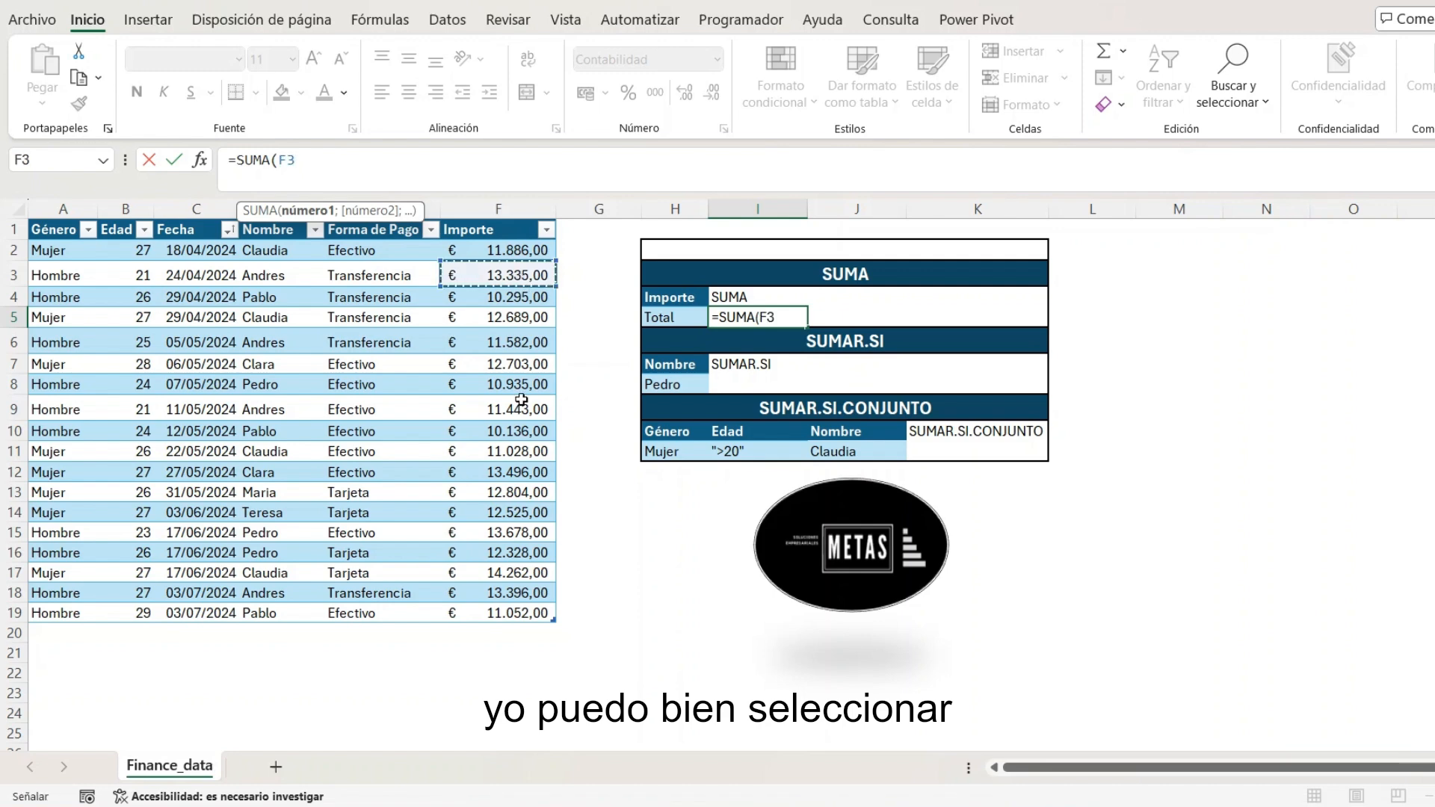
pyautogui.keyDown('ctrl'); pyautogui.click(519, 409); pyautogui.keyUp('ctrl')
pyautogui.keyDown('ctrl'); pyautogui.click(523, 492); pyautogui.keyUp('ctrl')
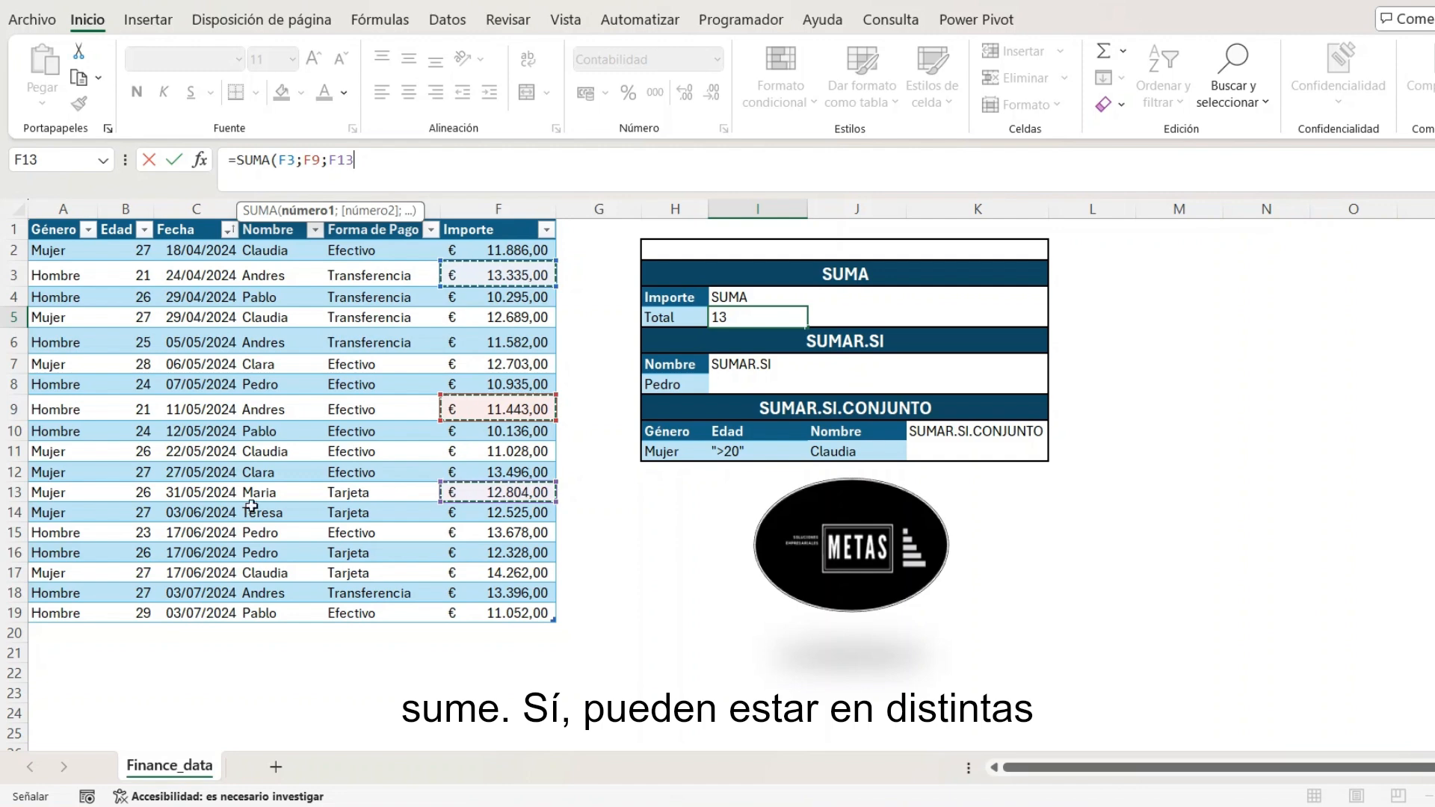
pyautogui.keyDown('ctrl'); pyautogui.click(121, 515); pyautogui.keyUp('ctrl')
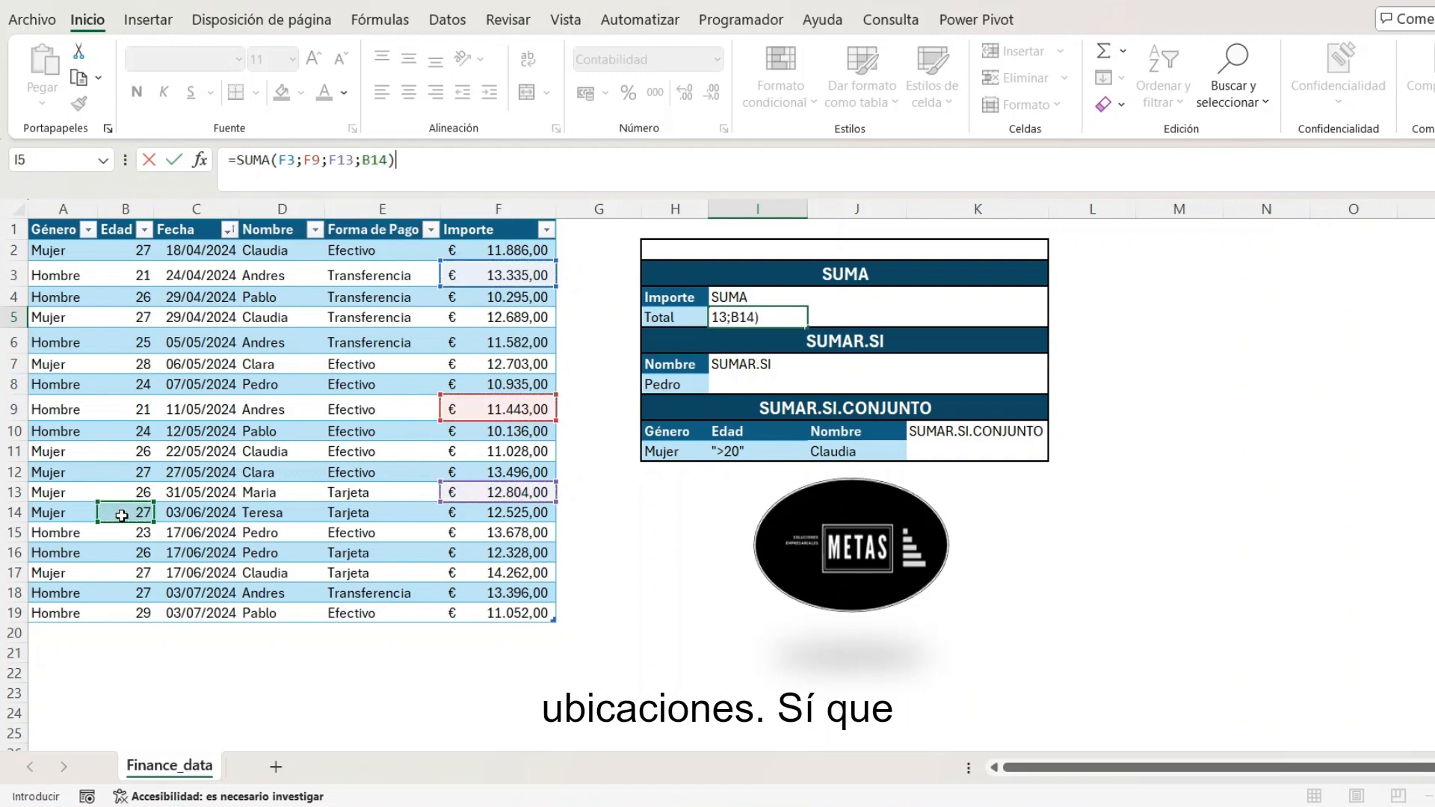
pyautogui.press('Return')
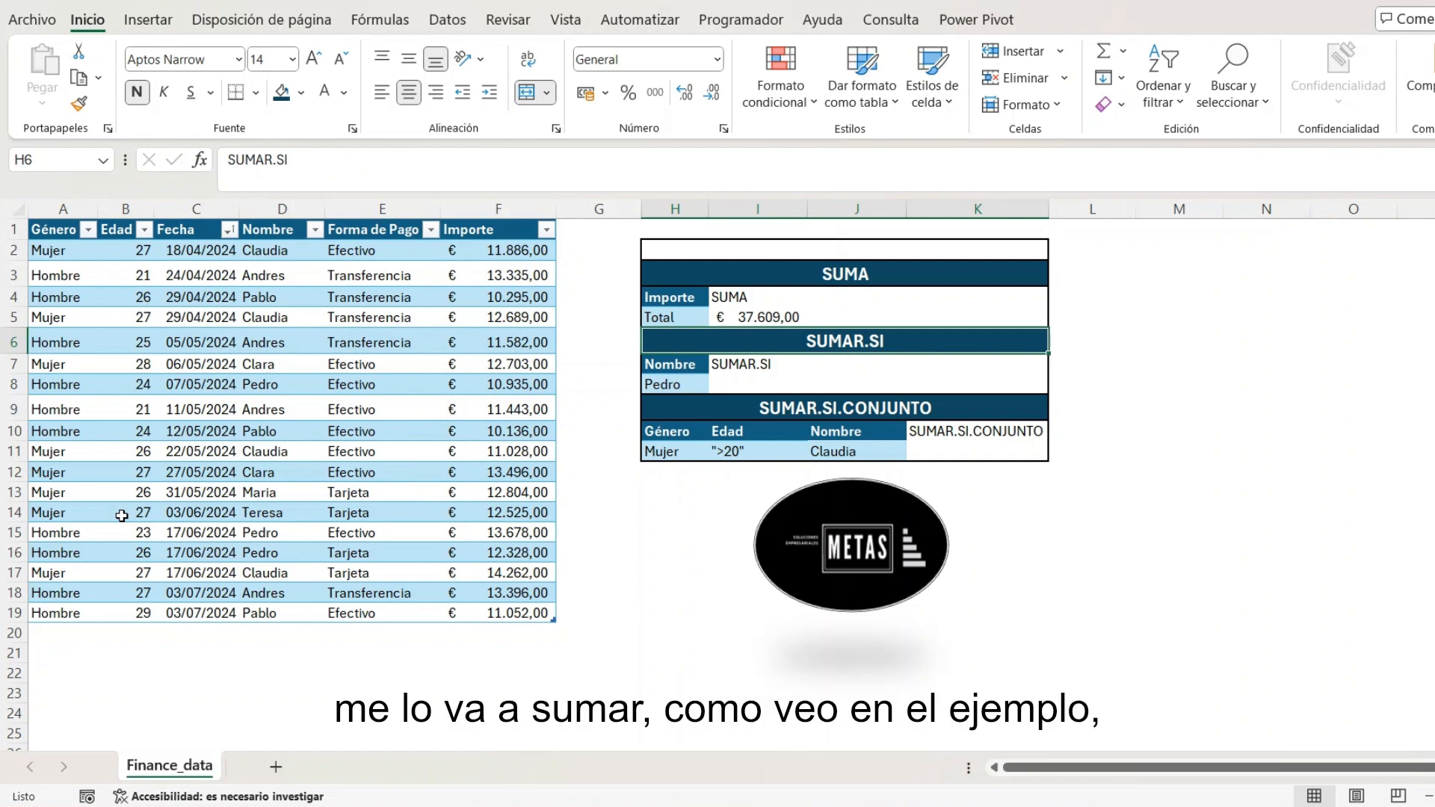
# Clear the SUMA formula from the Total cell I5.
pyautogui.press('Up')
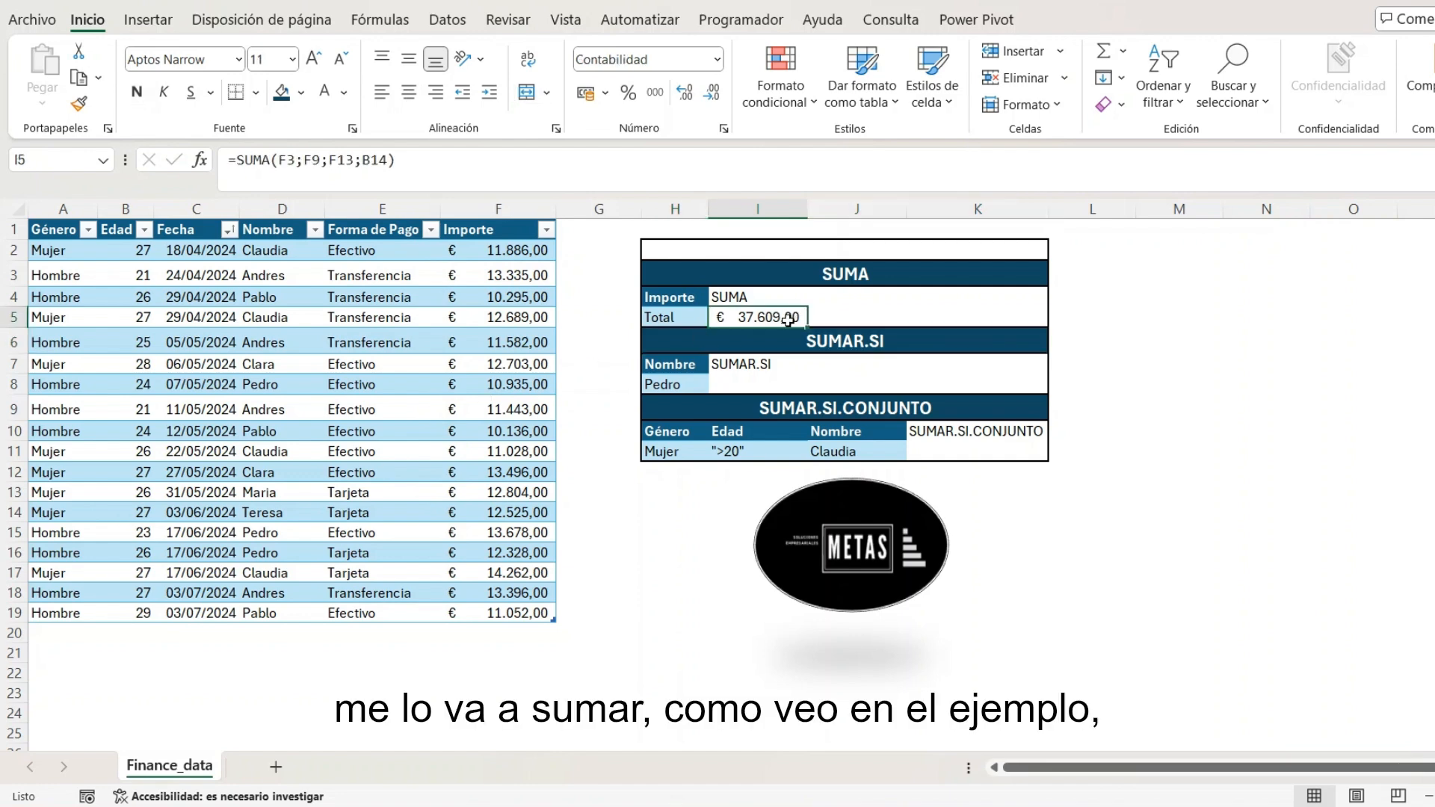
pyautogui.press('BackSpace')
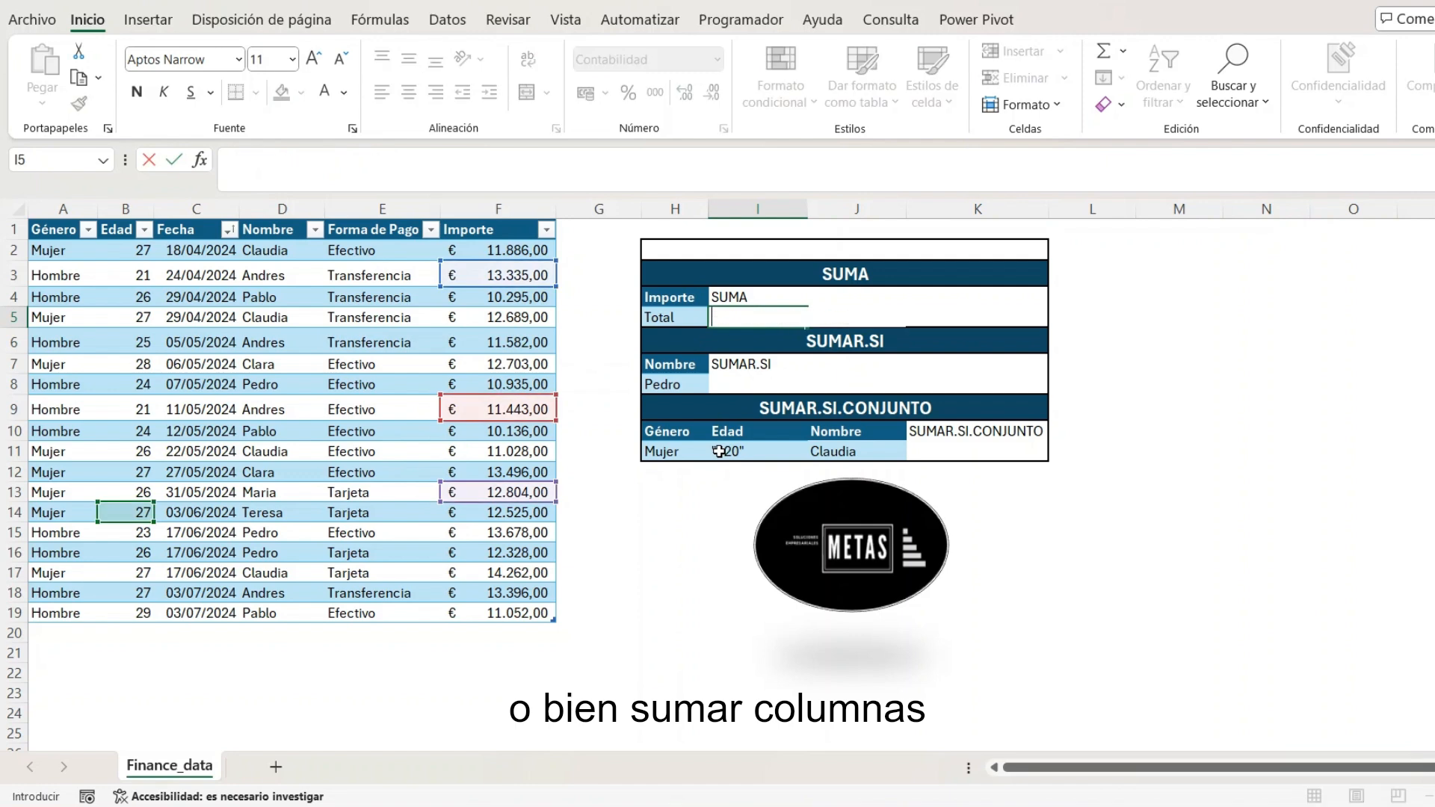
pyautogui.press('Return')
# Enter a SUMA formula in I5 that totals the whole Importe column of the table, =SUMA(Tabla1[Importe]).
pyautogui.click(760, 314)
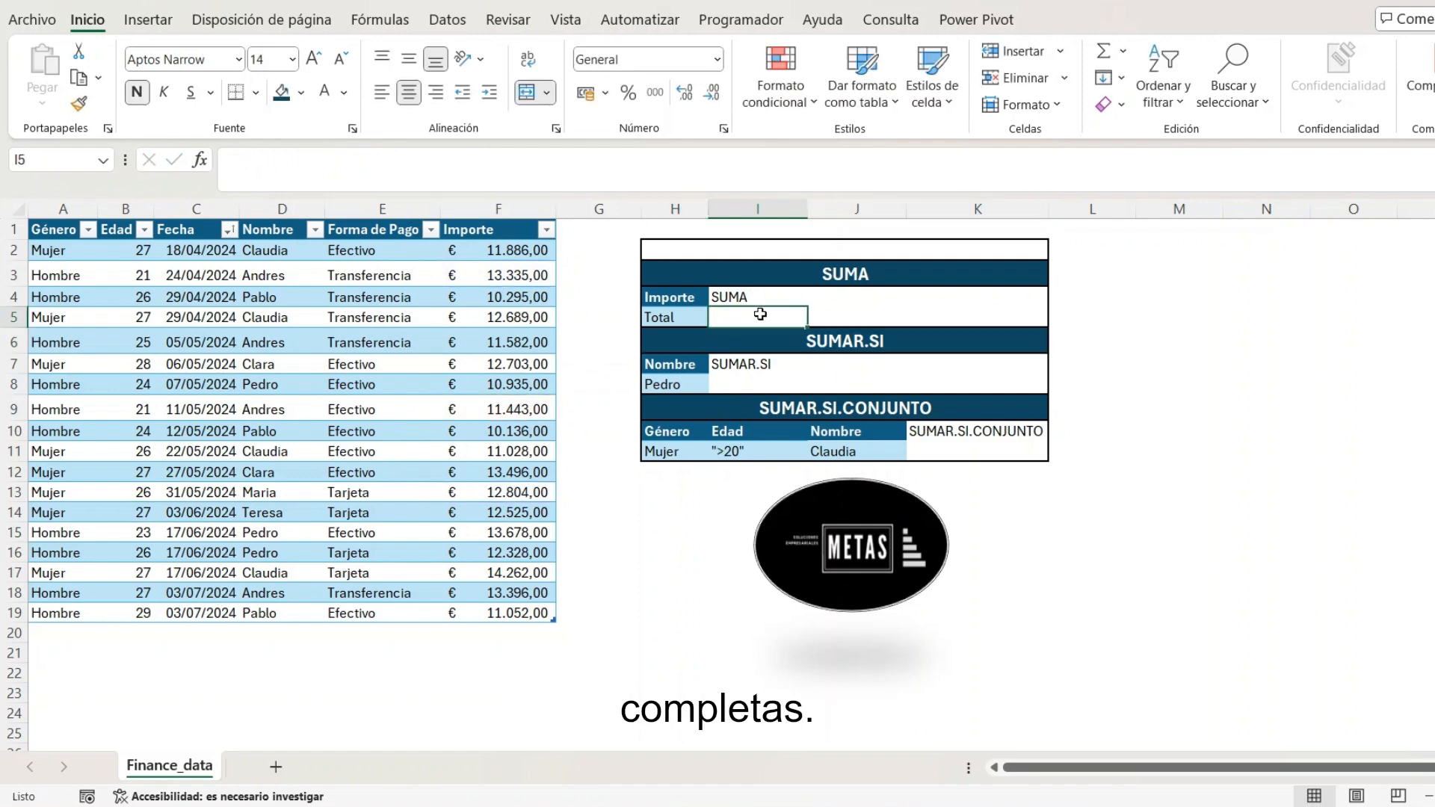
pyautogui.click(423, 163)
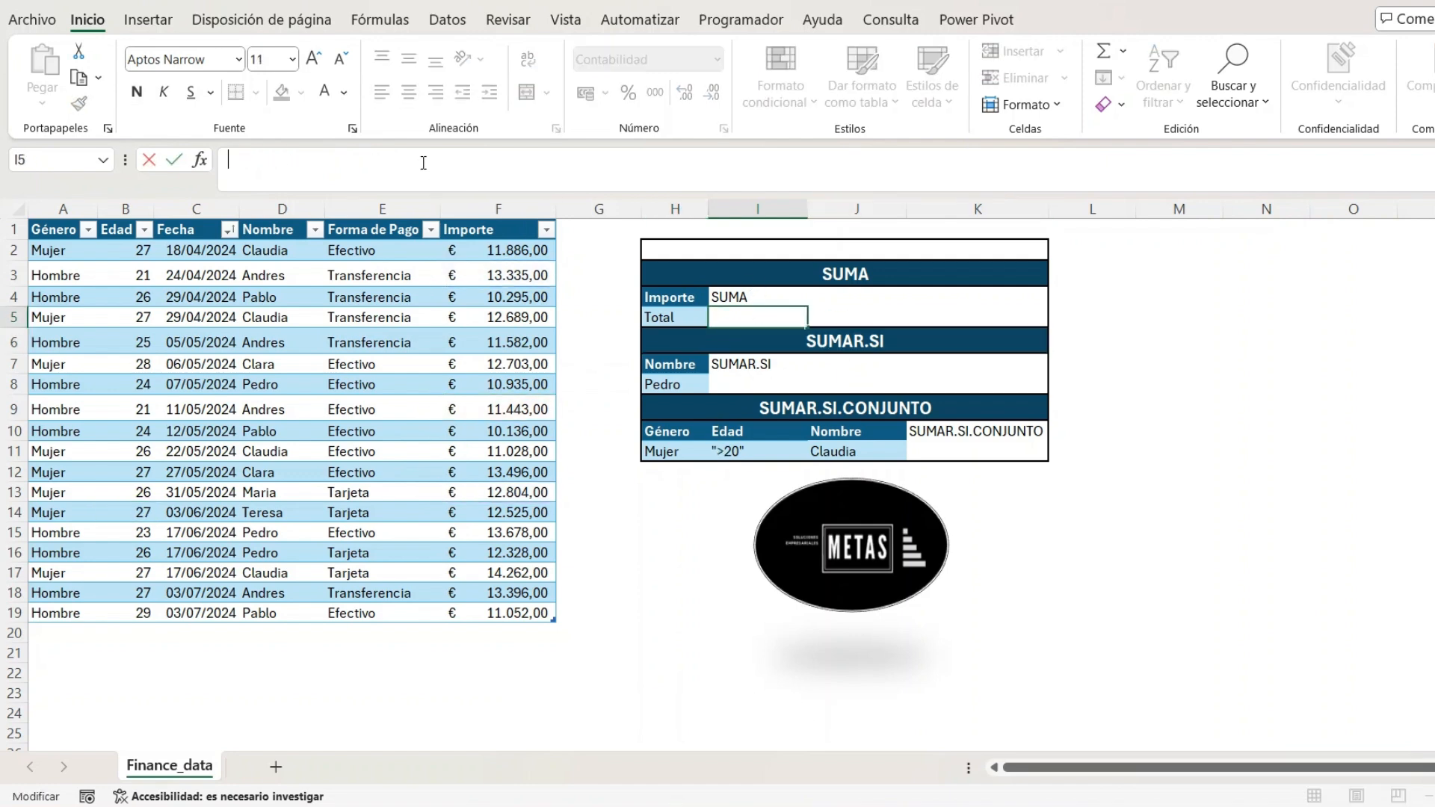
pyautogui.write('=suma')
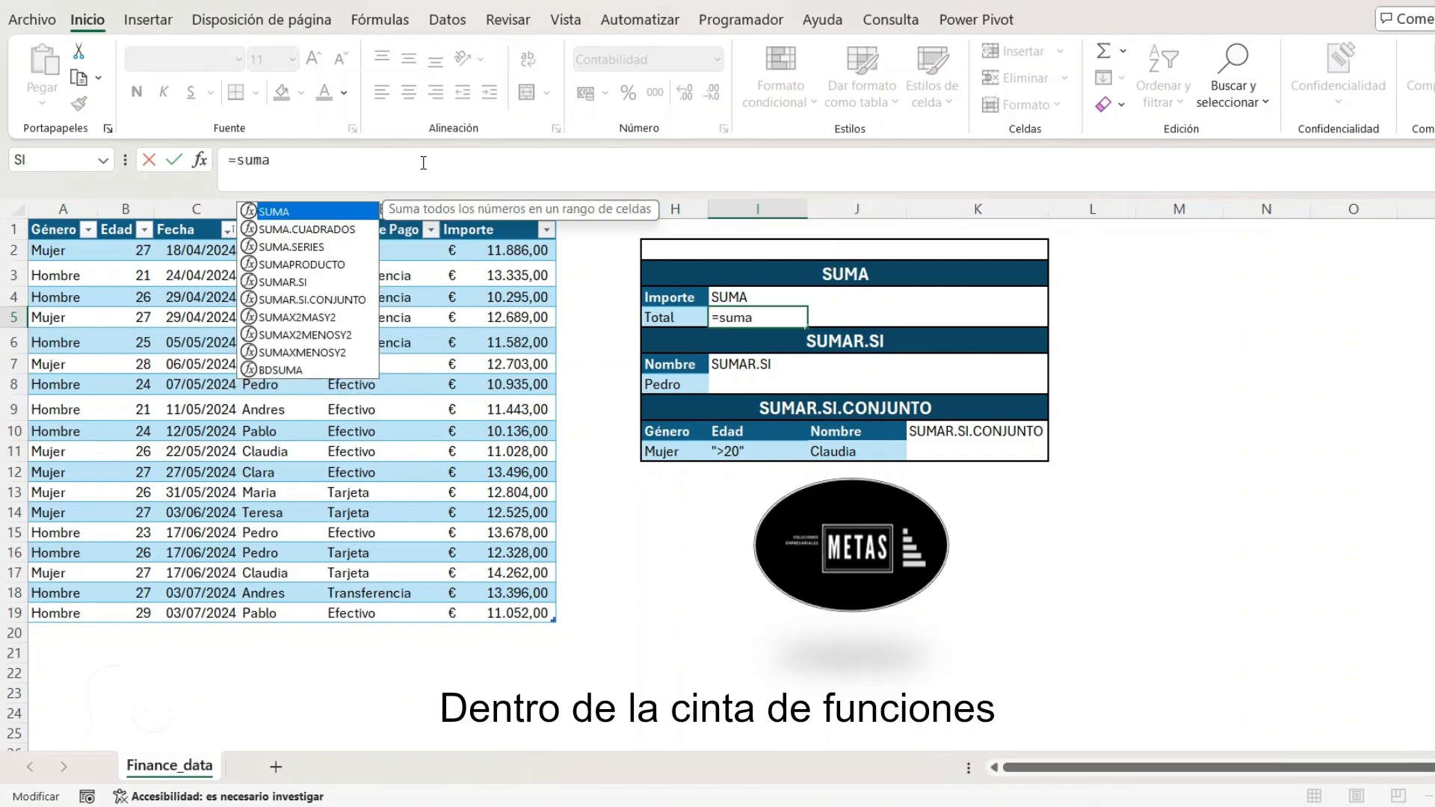
pyautogui.press('Tab')
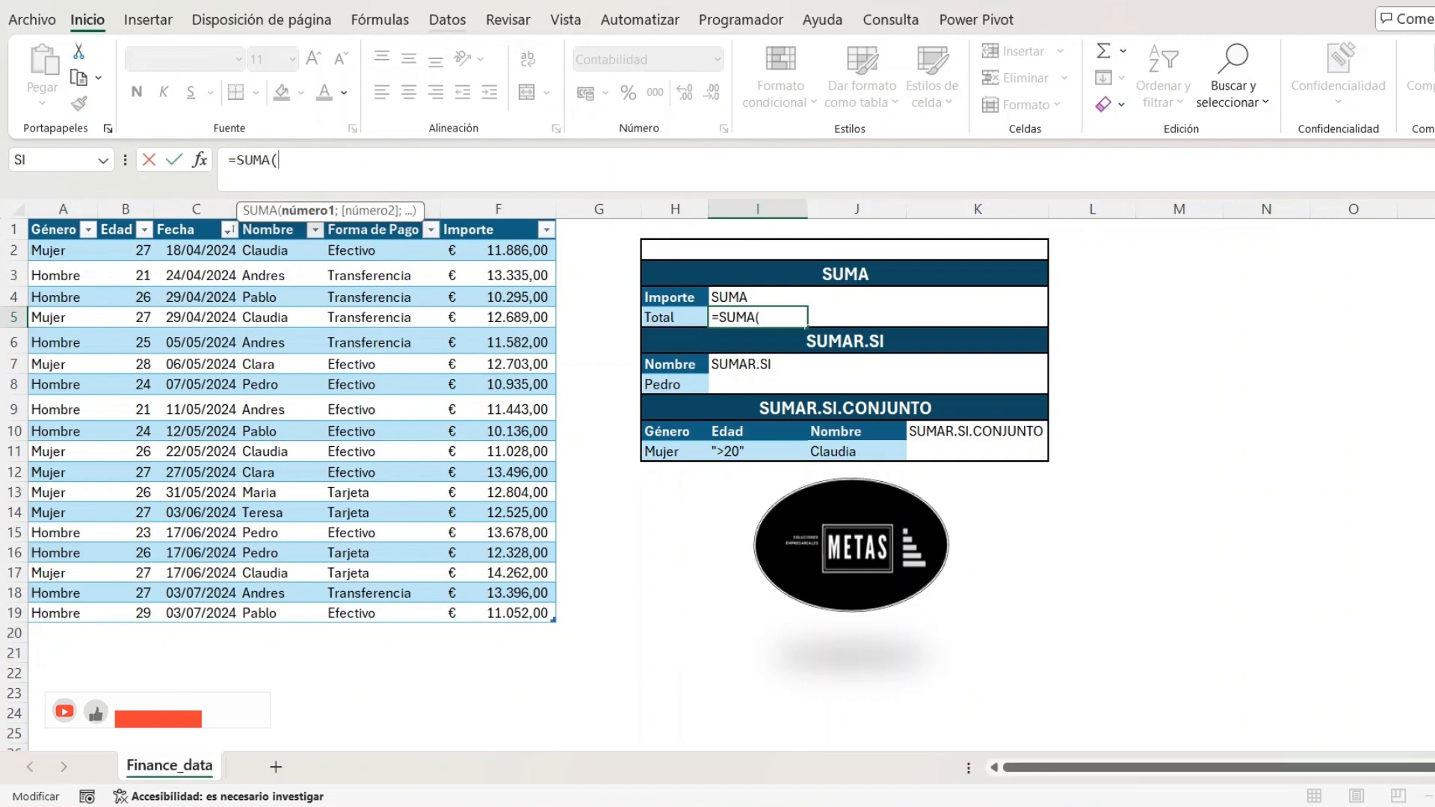
pyautogui.moveTo(532, 251); pyautogui.dragTo(499, 622)
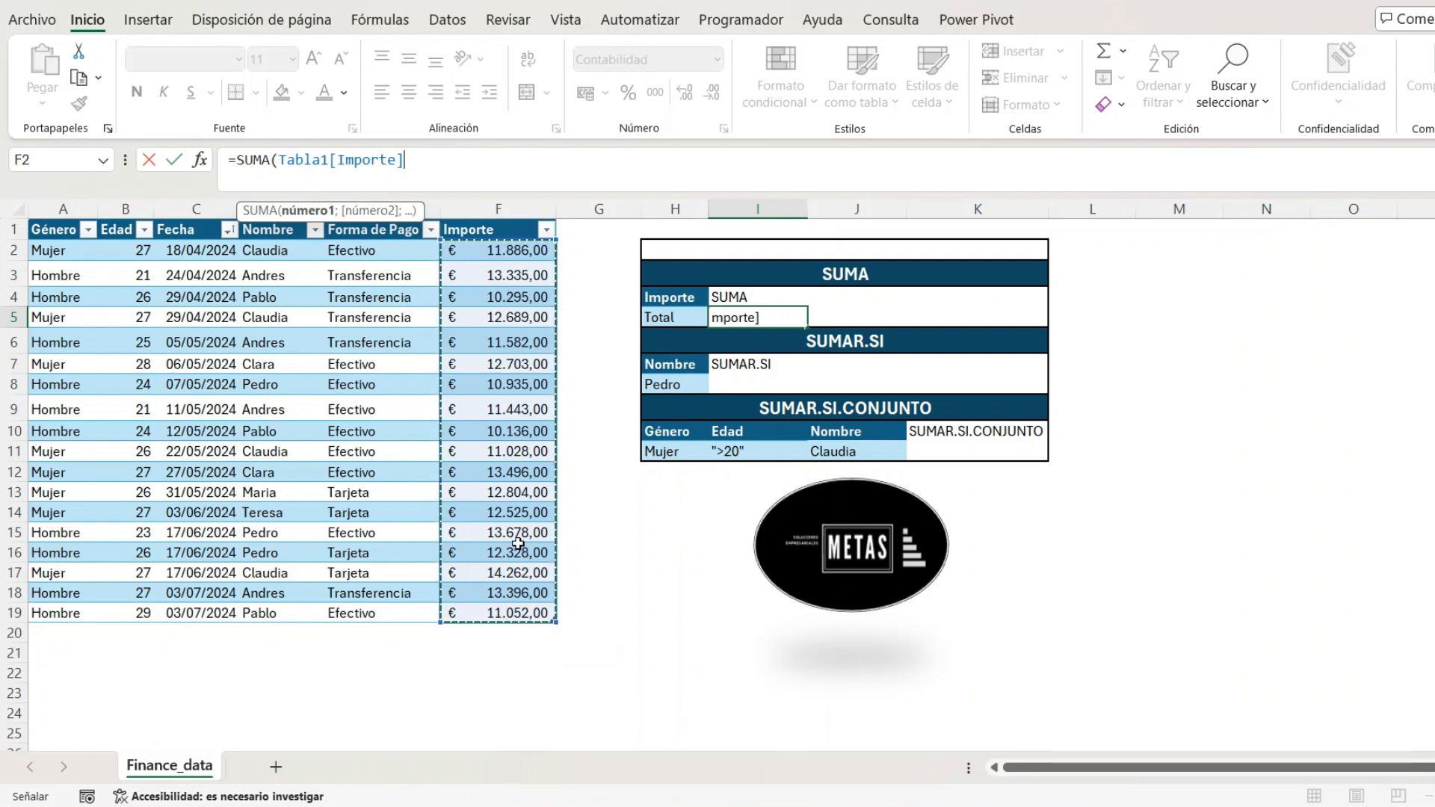
pyautogui.write(')')
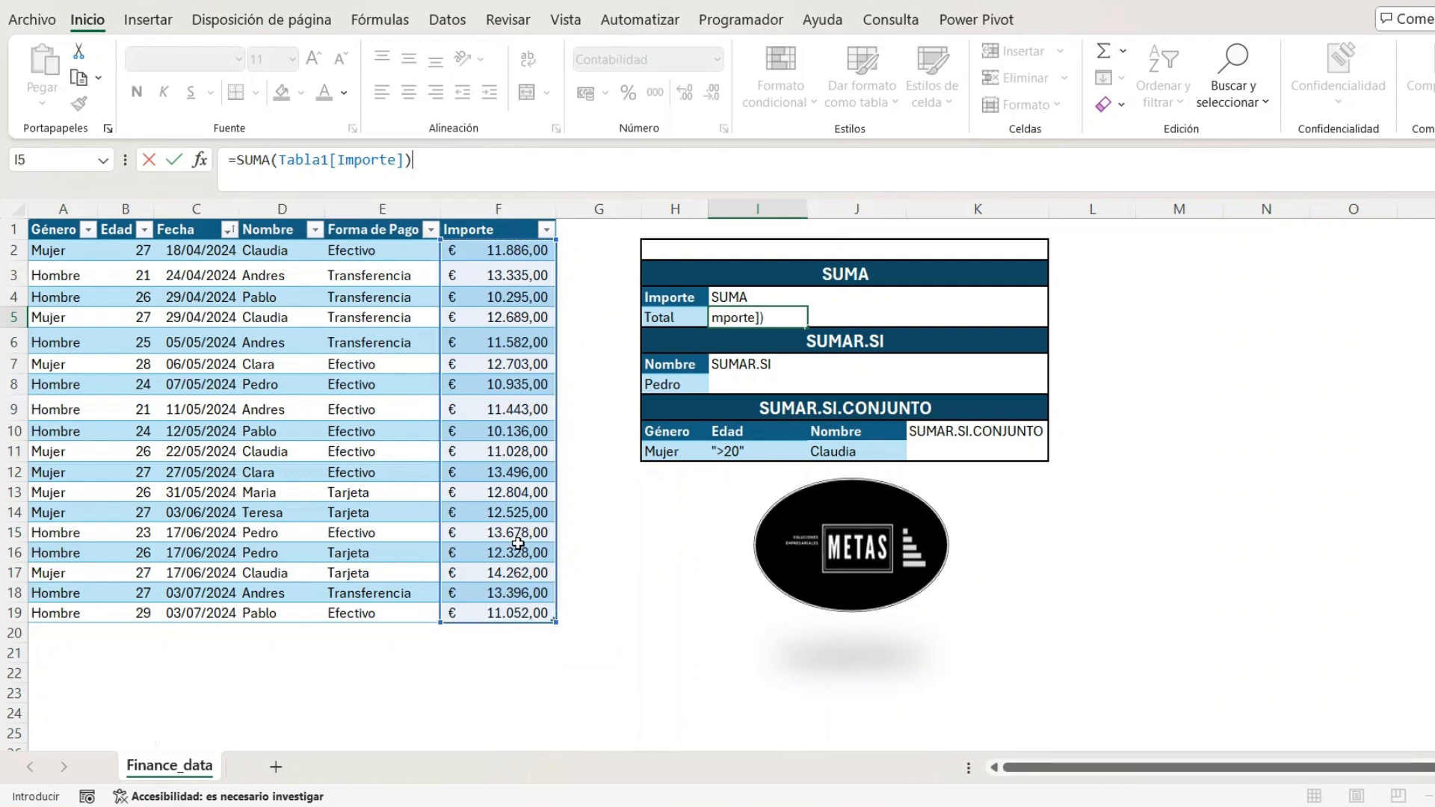
pyautogui.hotkey('ctrl', 'Return')
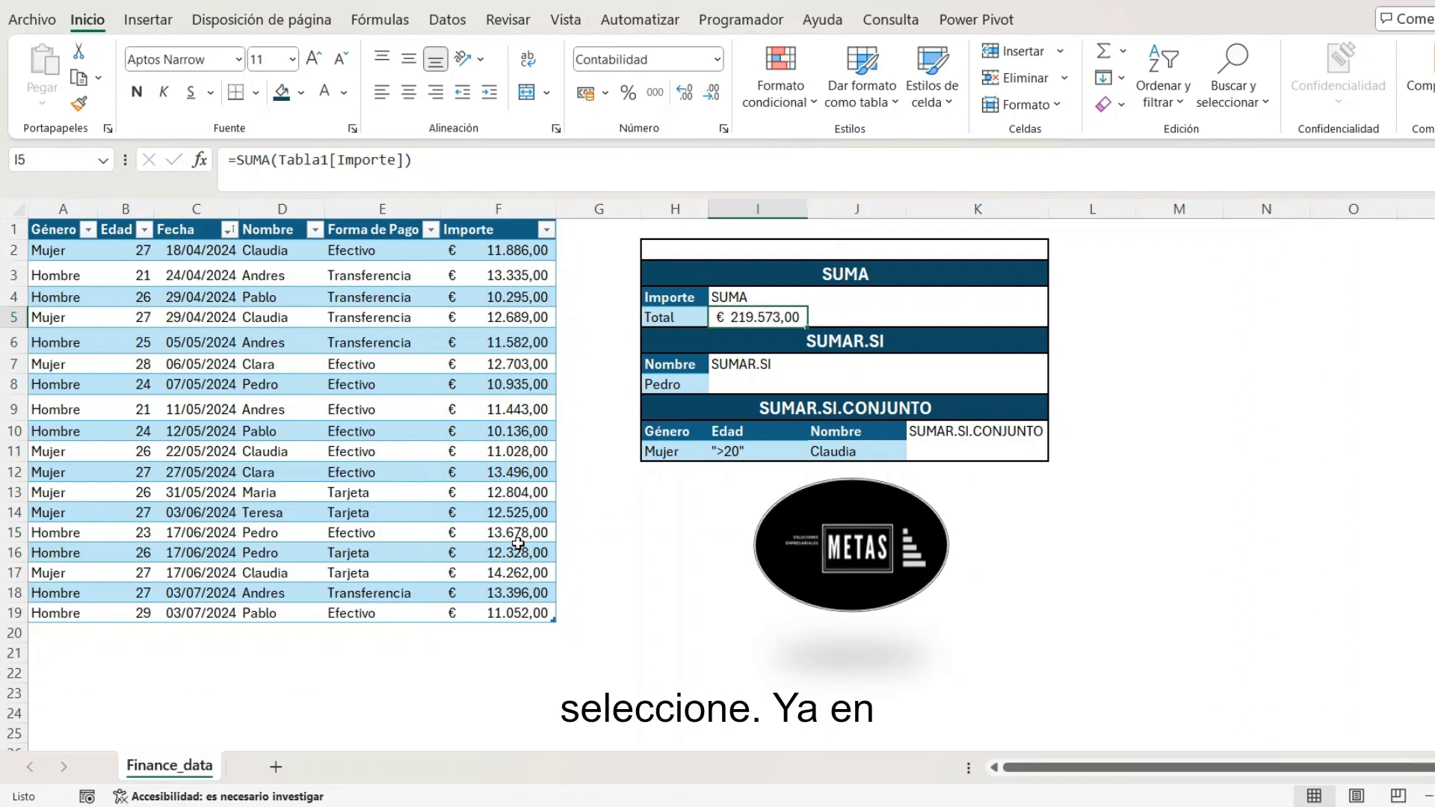
pyautogui.press('Down')
pyautogui.press('Down')
pyautogui.press('Down')
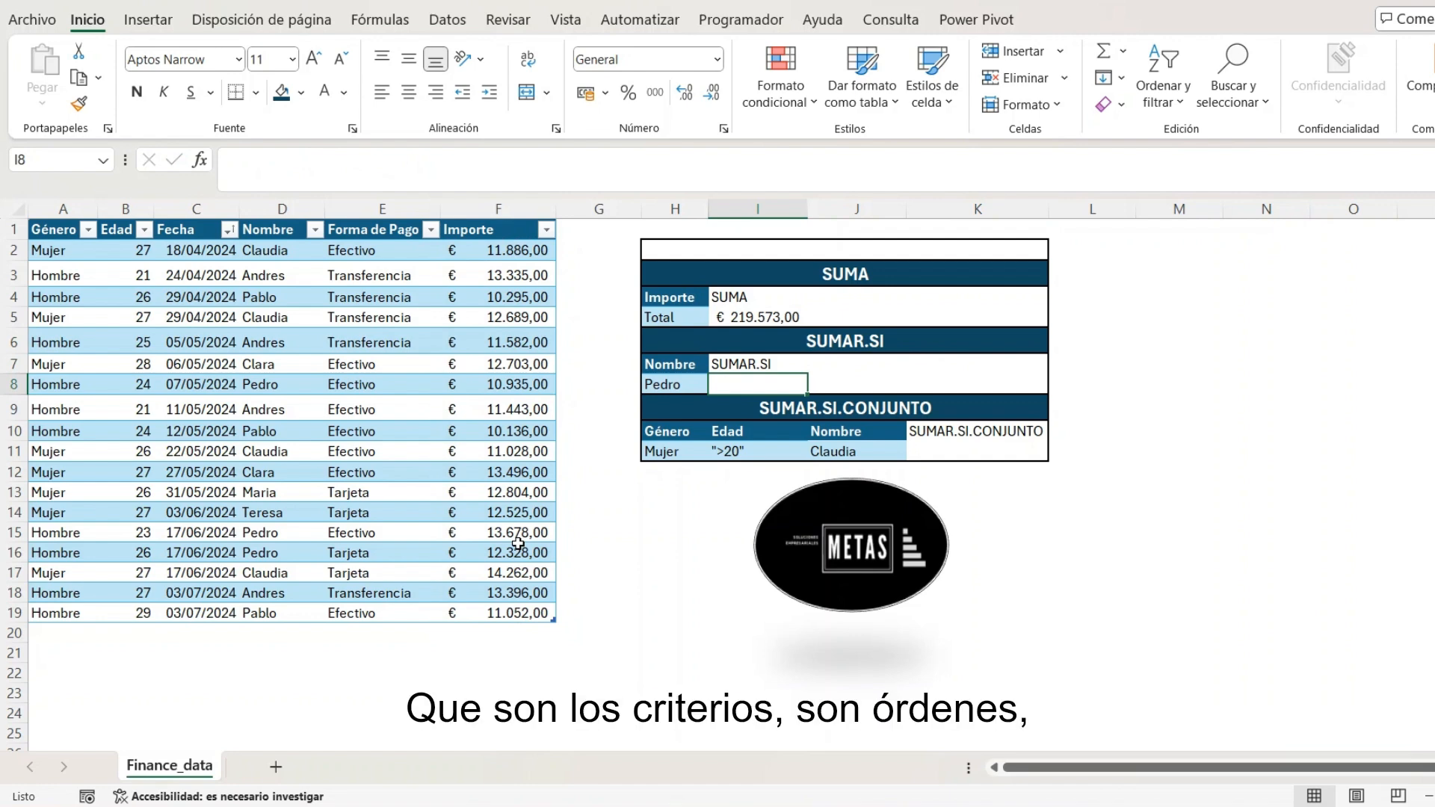
pyautogui.click(384, 162)
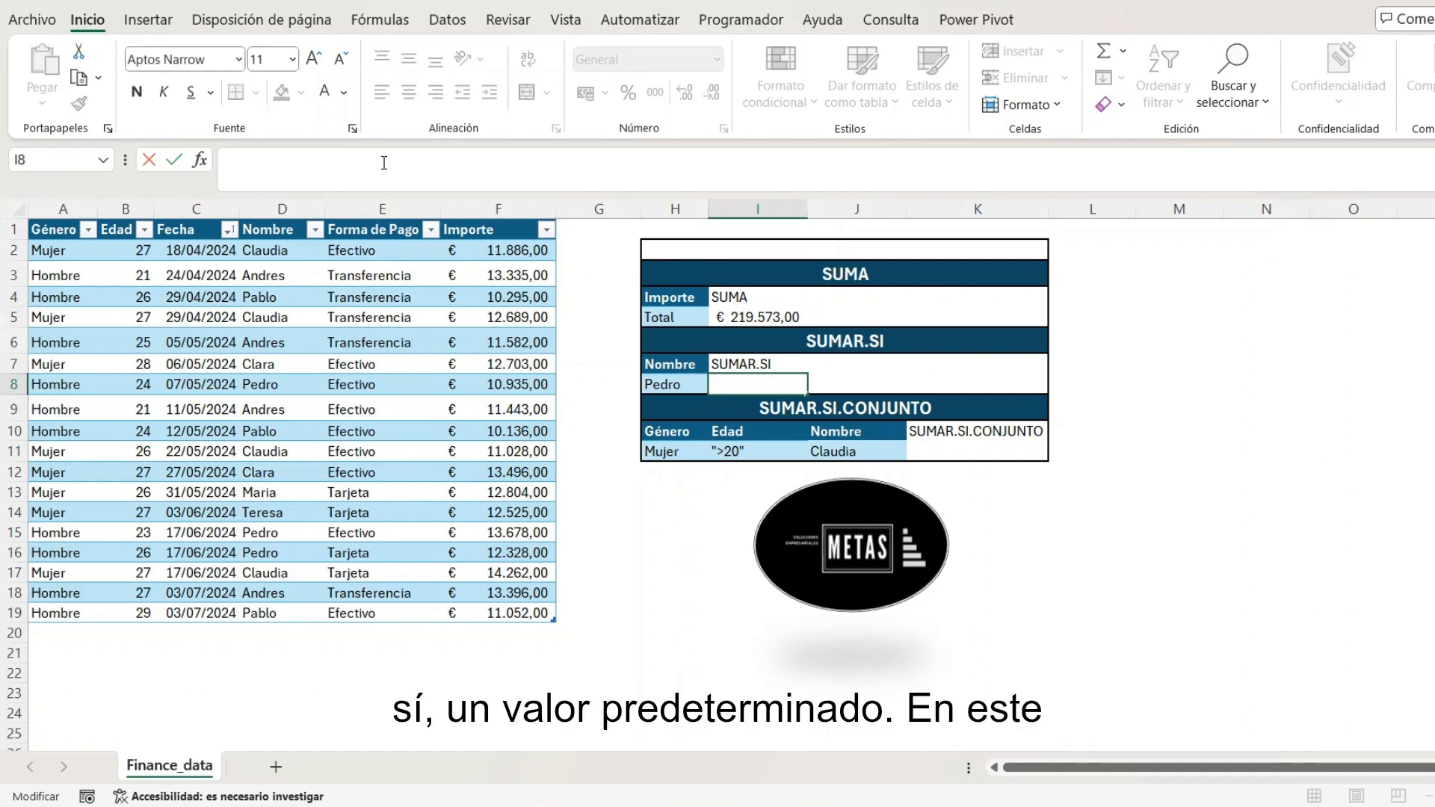
pyautogui.write('=')
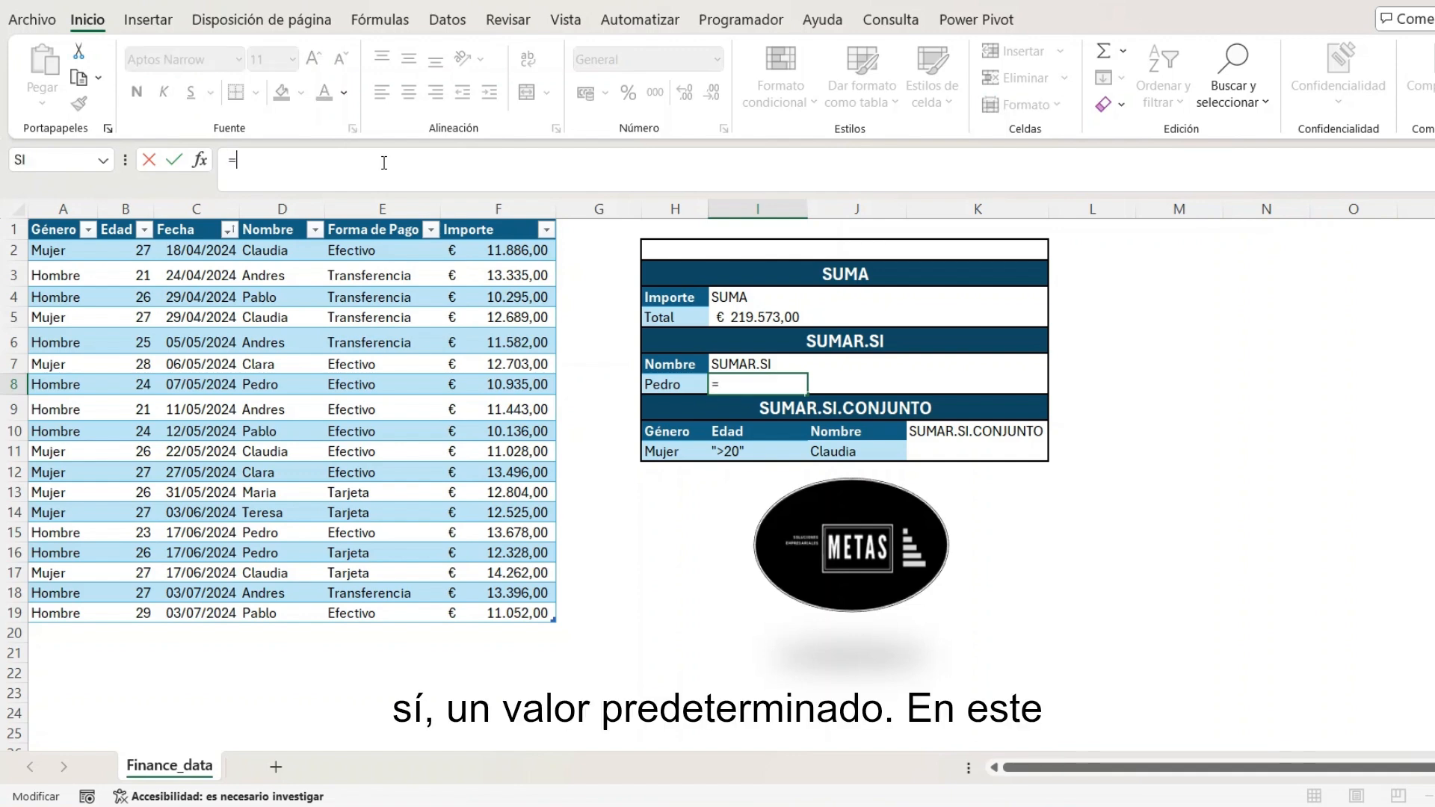
pyautogui.press('Escape')
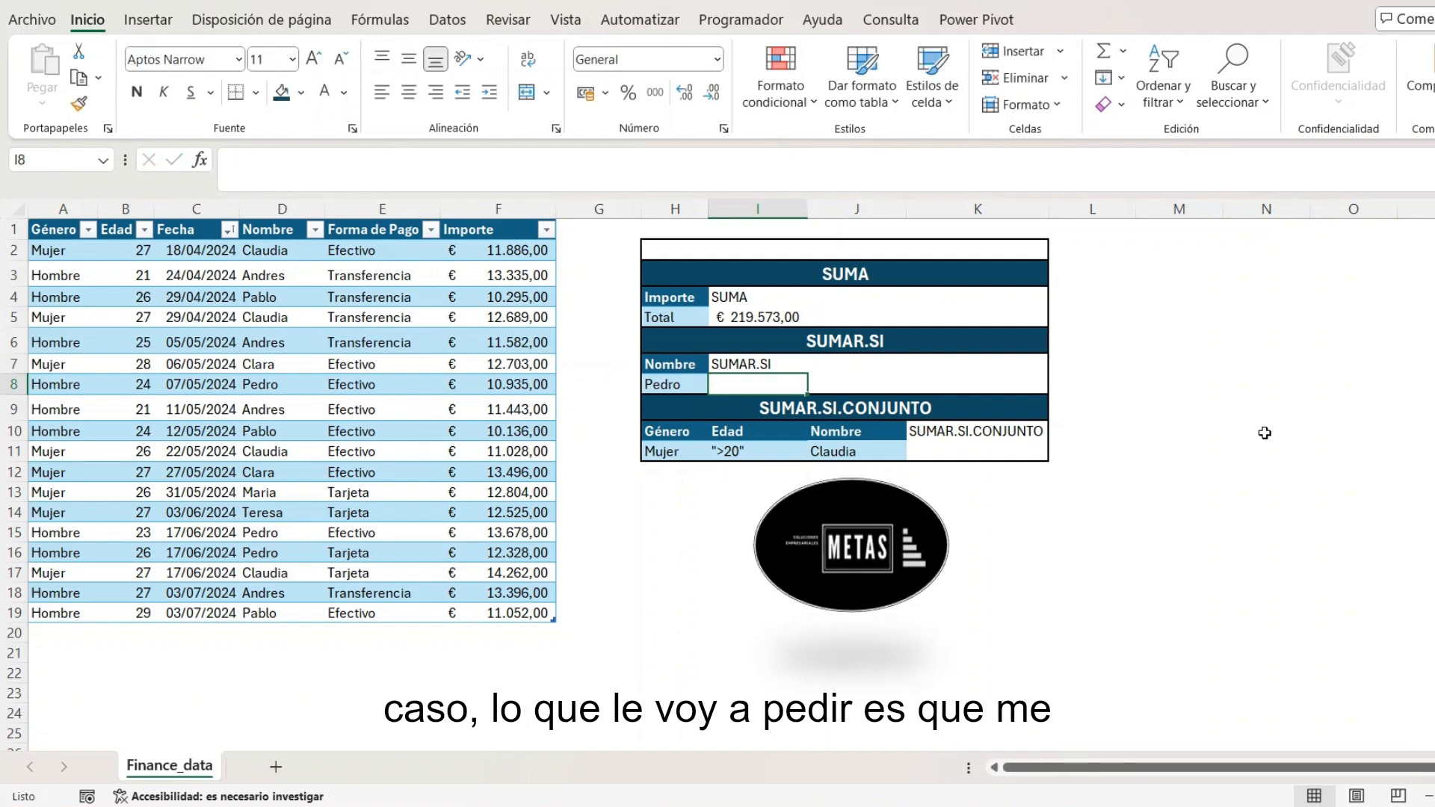
# Examine the name criterion in H8 of the SUMAR.SI block and its matching entries in the table's Nombre column.
pyautogui.click(1265, 431)
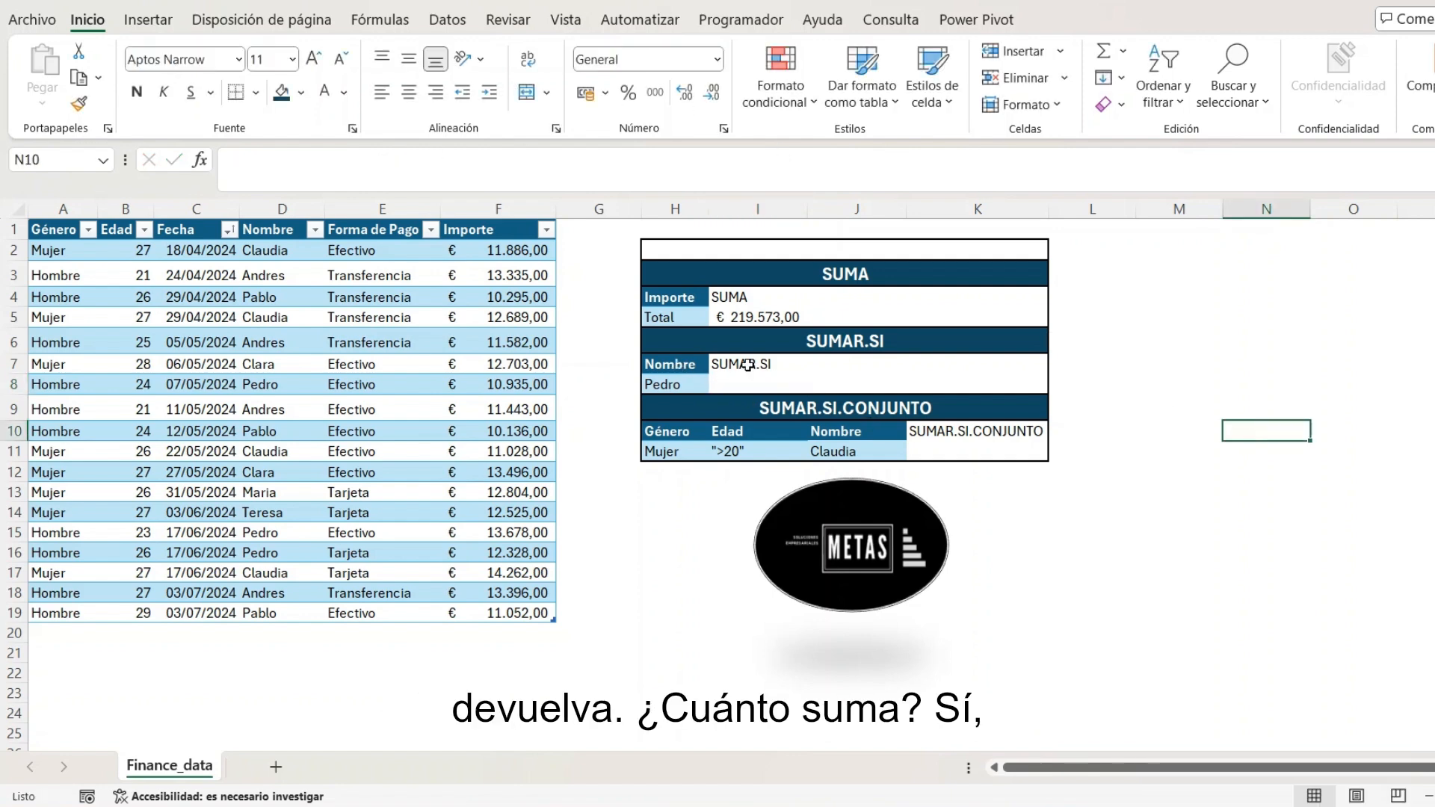
pyautogui.click(742, 364)
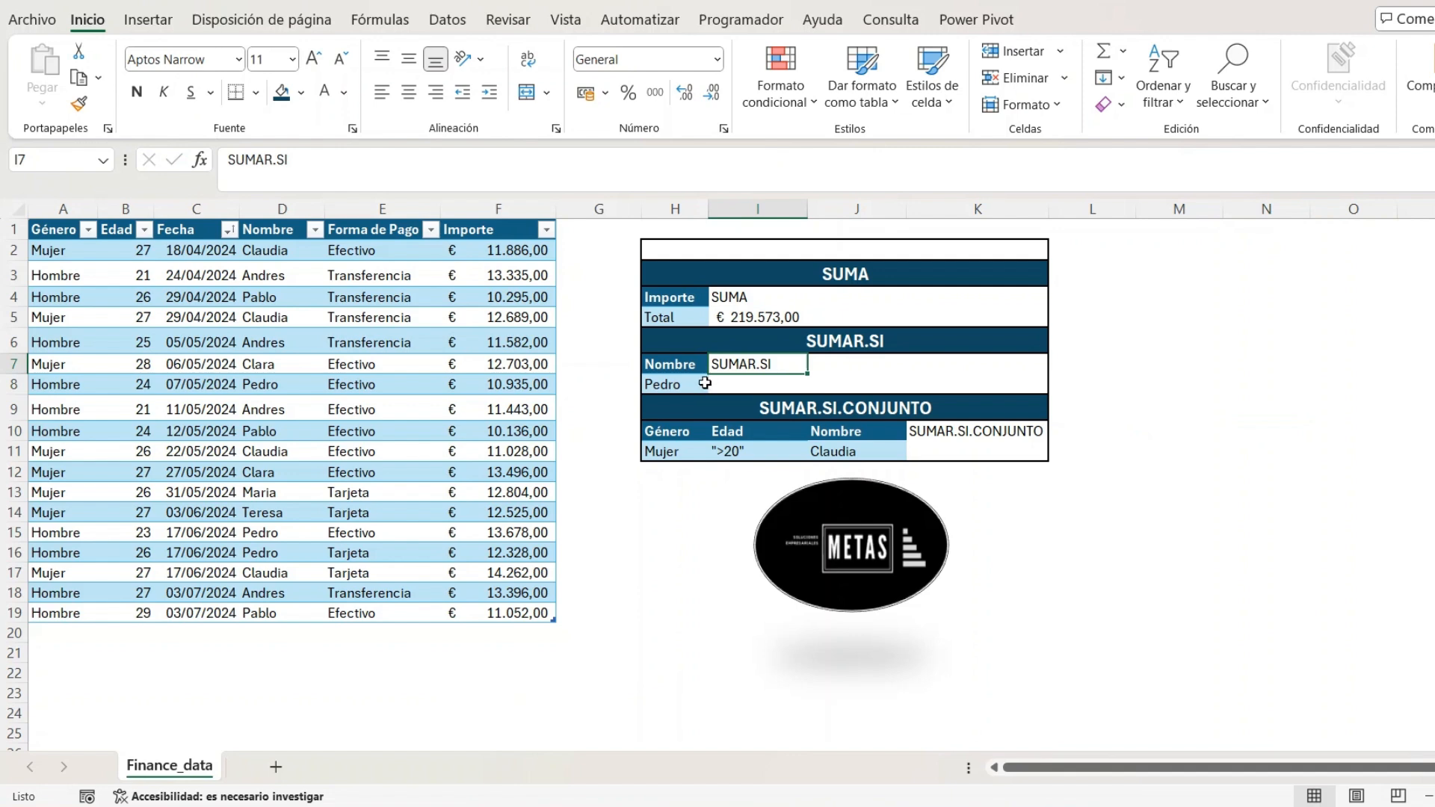
pyautogui.click(686, 386)
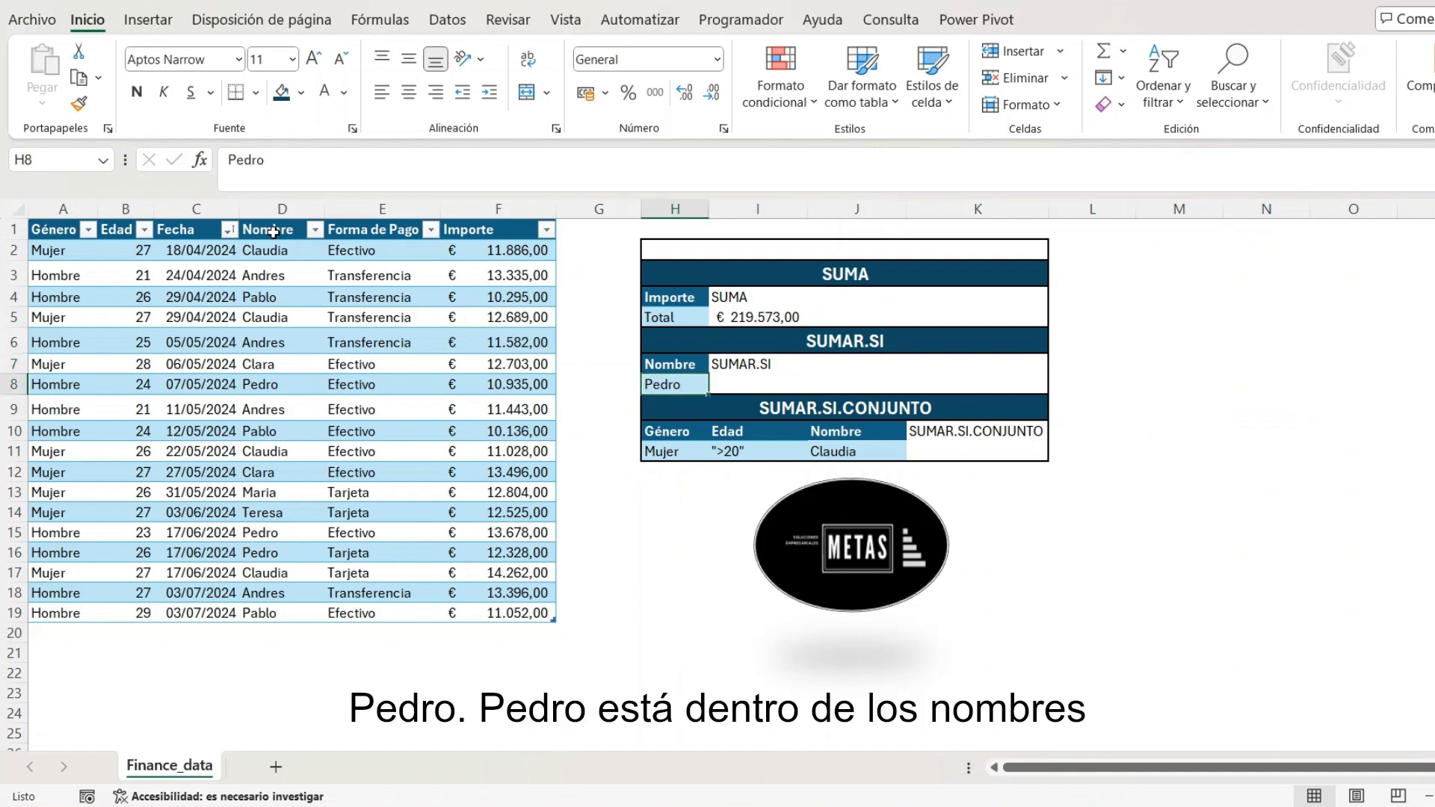
pyautogui.click(281, 236)
pyautogui.click(317, 322)
pyautogui.moveTo(292, 252); pyautogui.dragTo(291, 430)
pyautogui.click(284, 388)
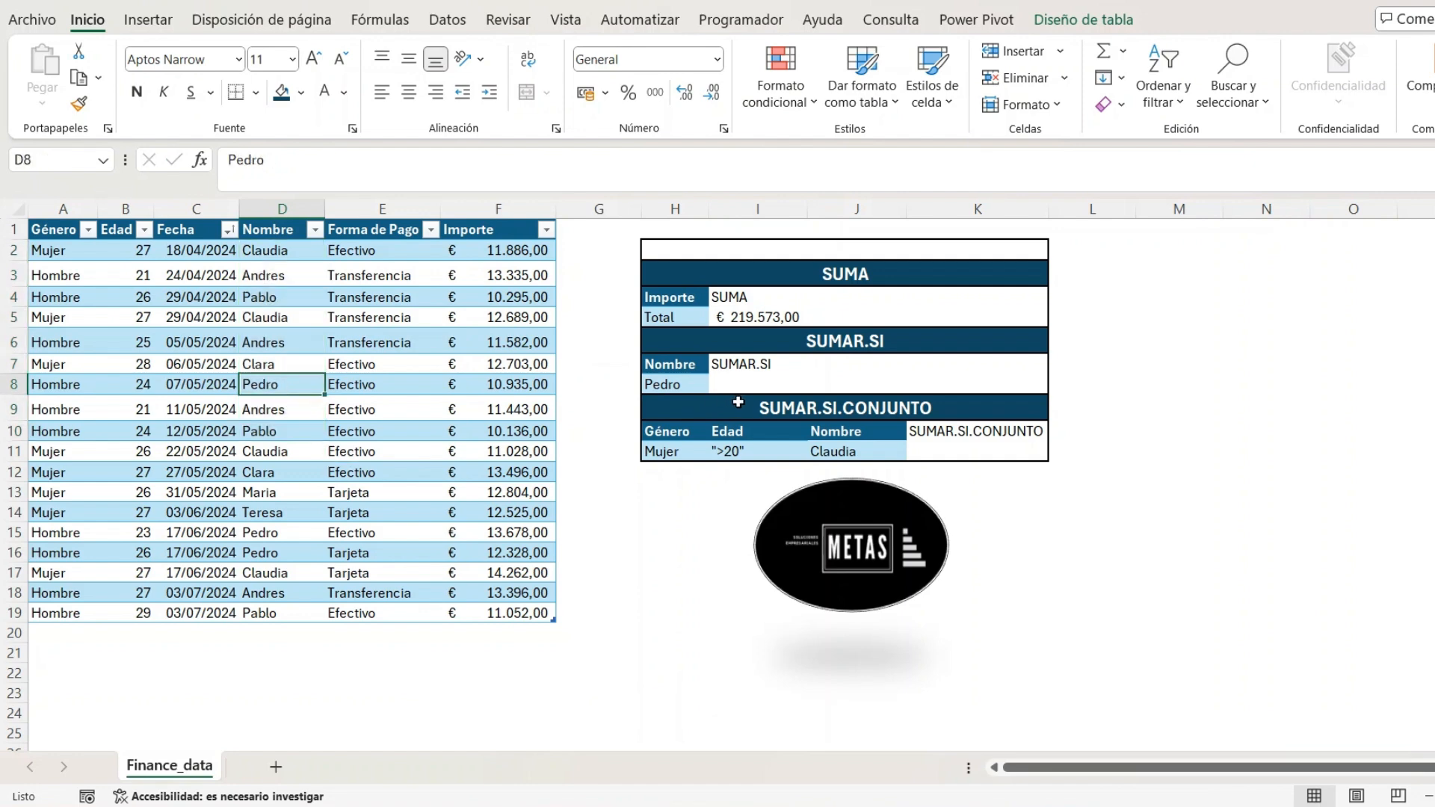
# Enter a SUMAR.SI formula in I8 summing Tabla1[Importe] where Tabla1[Nombre] matches the first name shown in H8, written as quoted text.
pyautogui.click(758, 382)
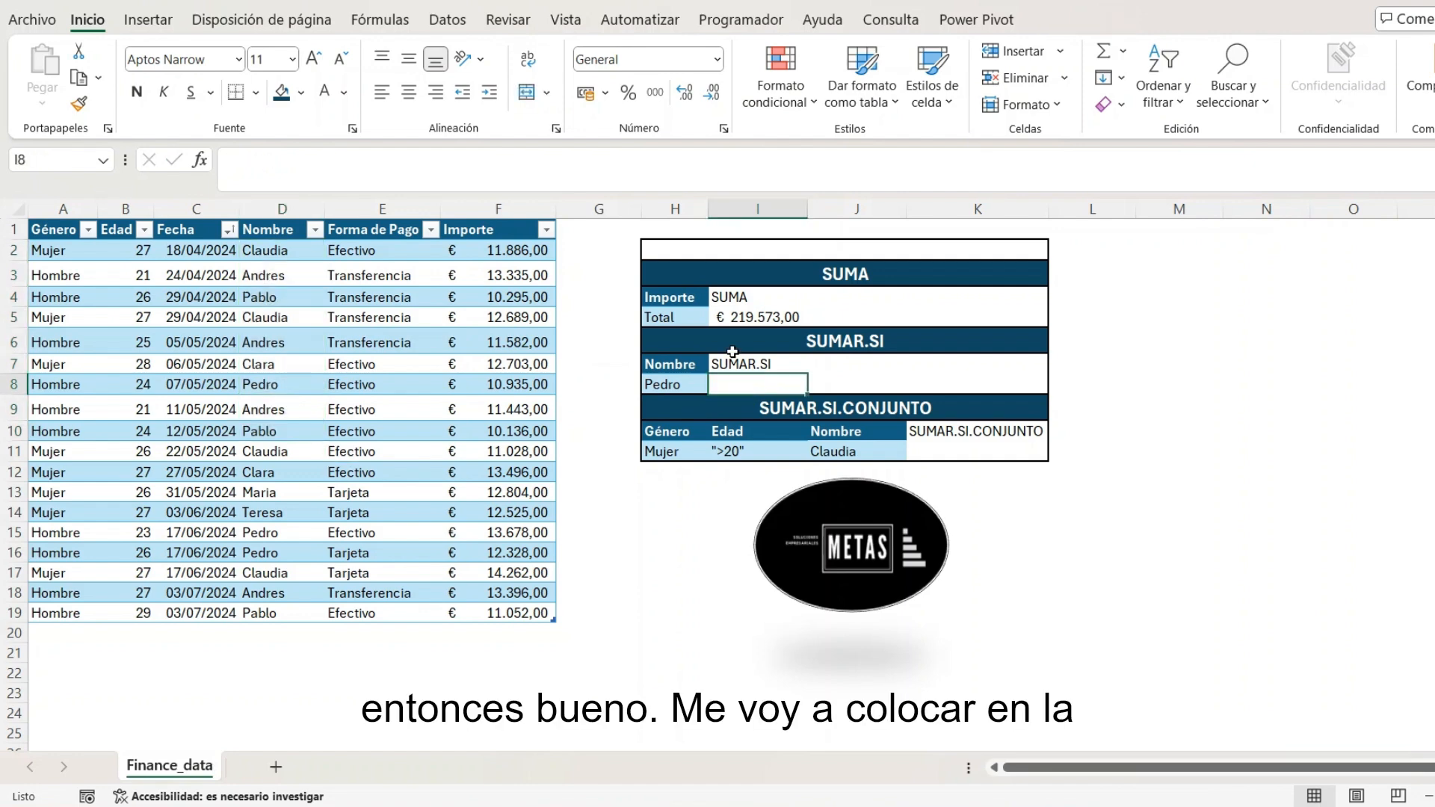
pyautogui.click(449, 164)
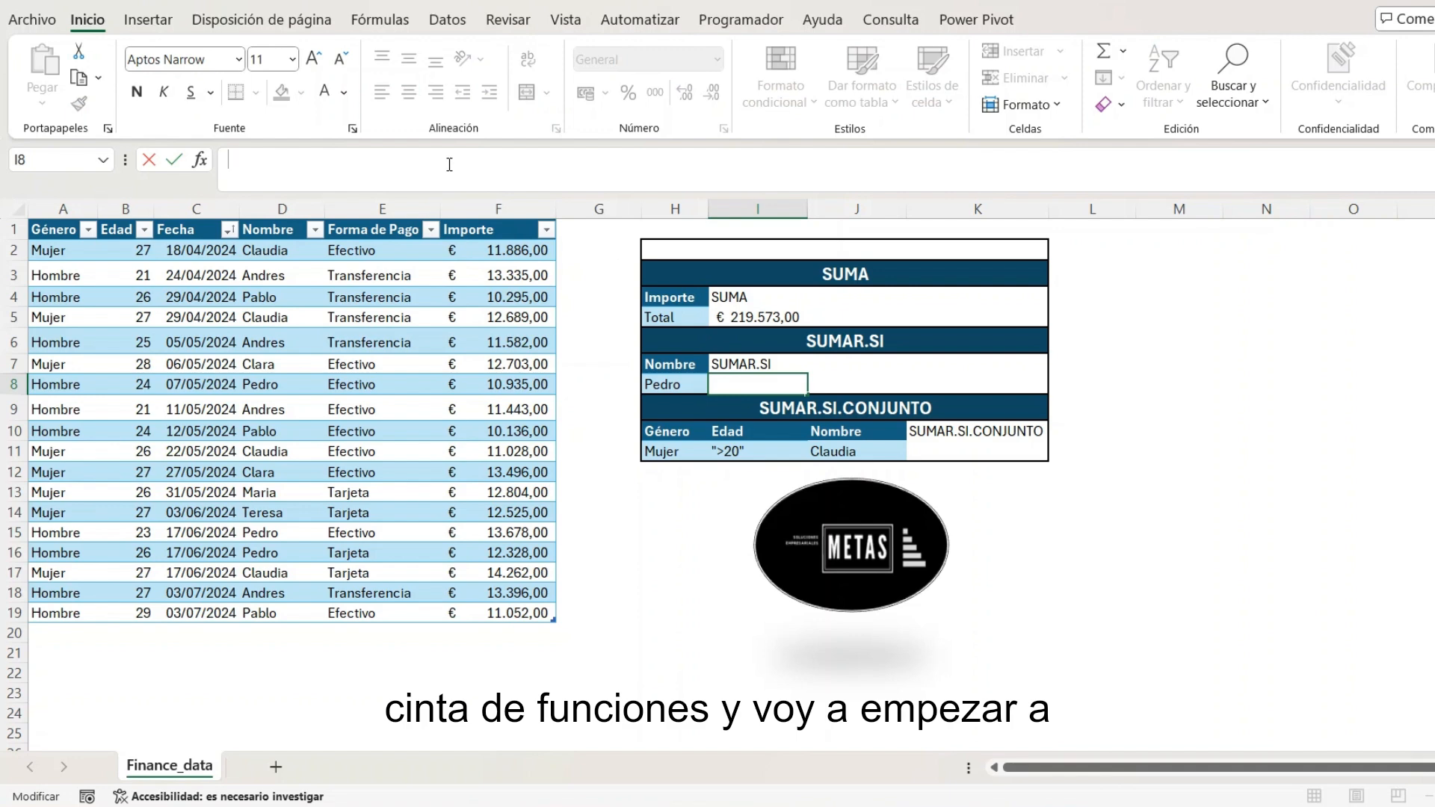
pyautogui.write('=suma')
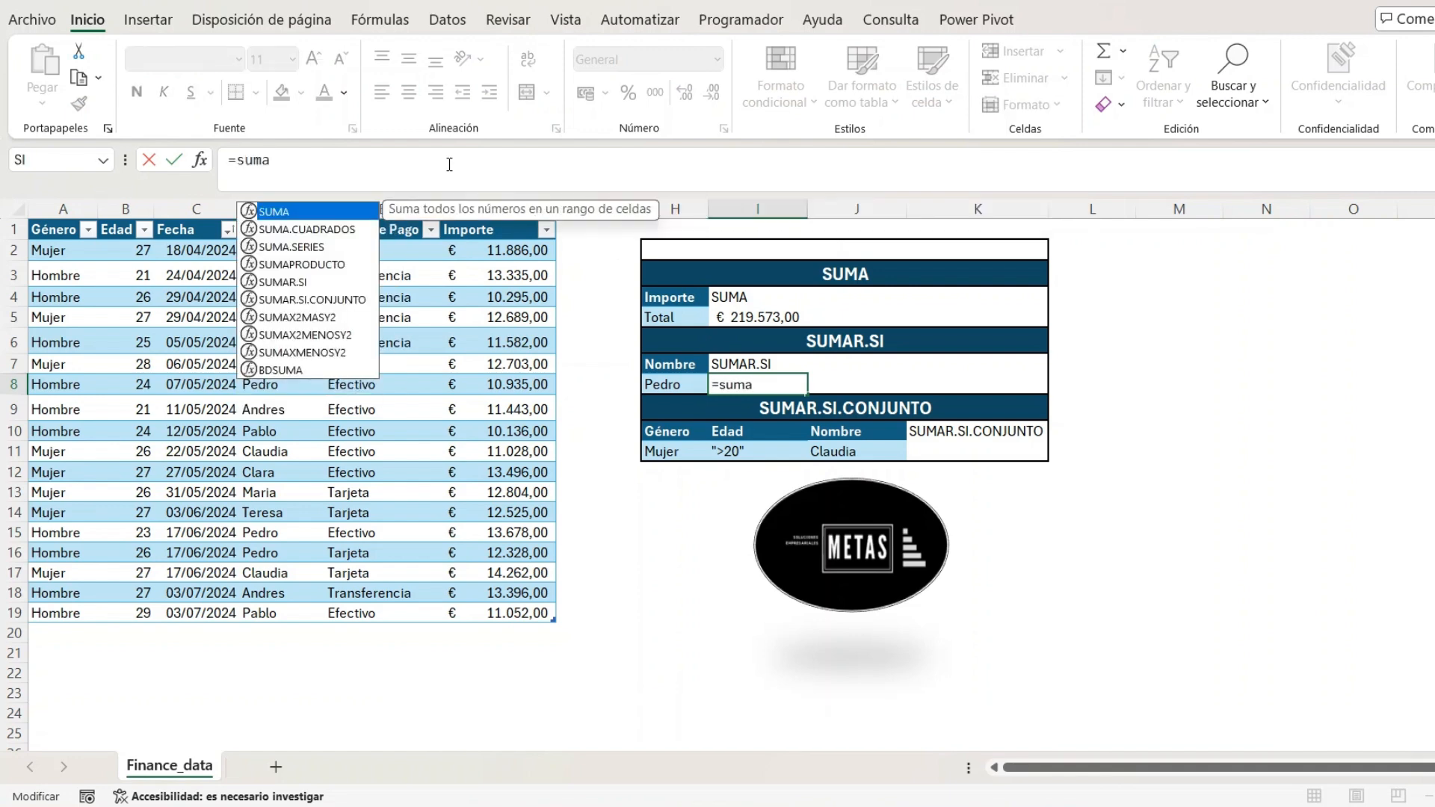
pyautogui.write('r')
pyautogui.press('Tab')
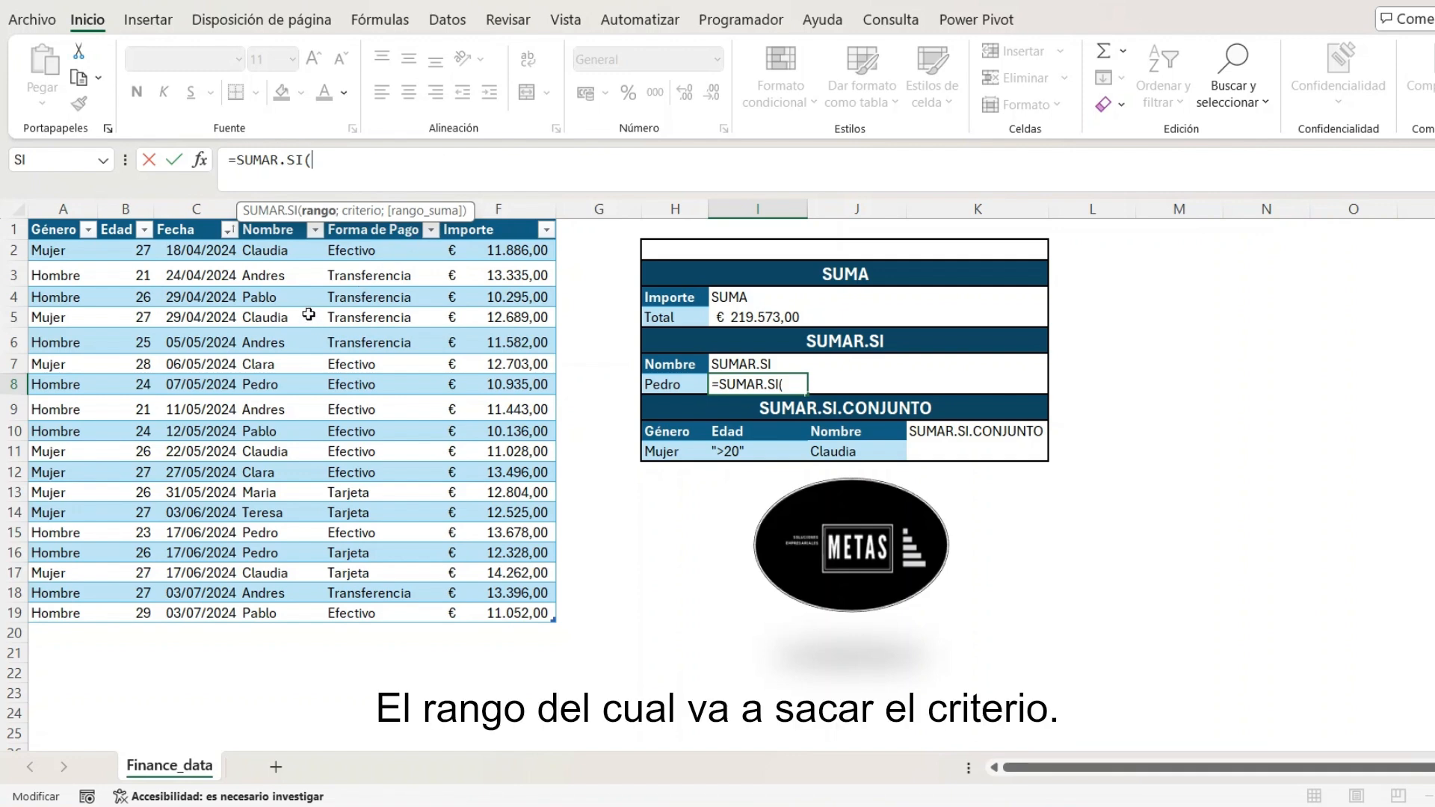
pyautogui.moveTo(275, 249); pyautogui.dragTo(278, 617)
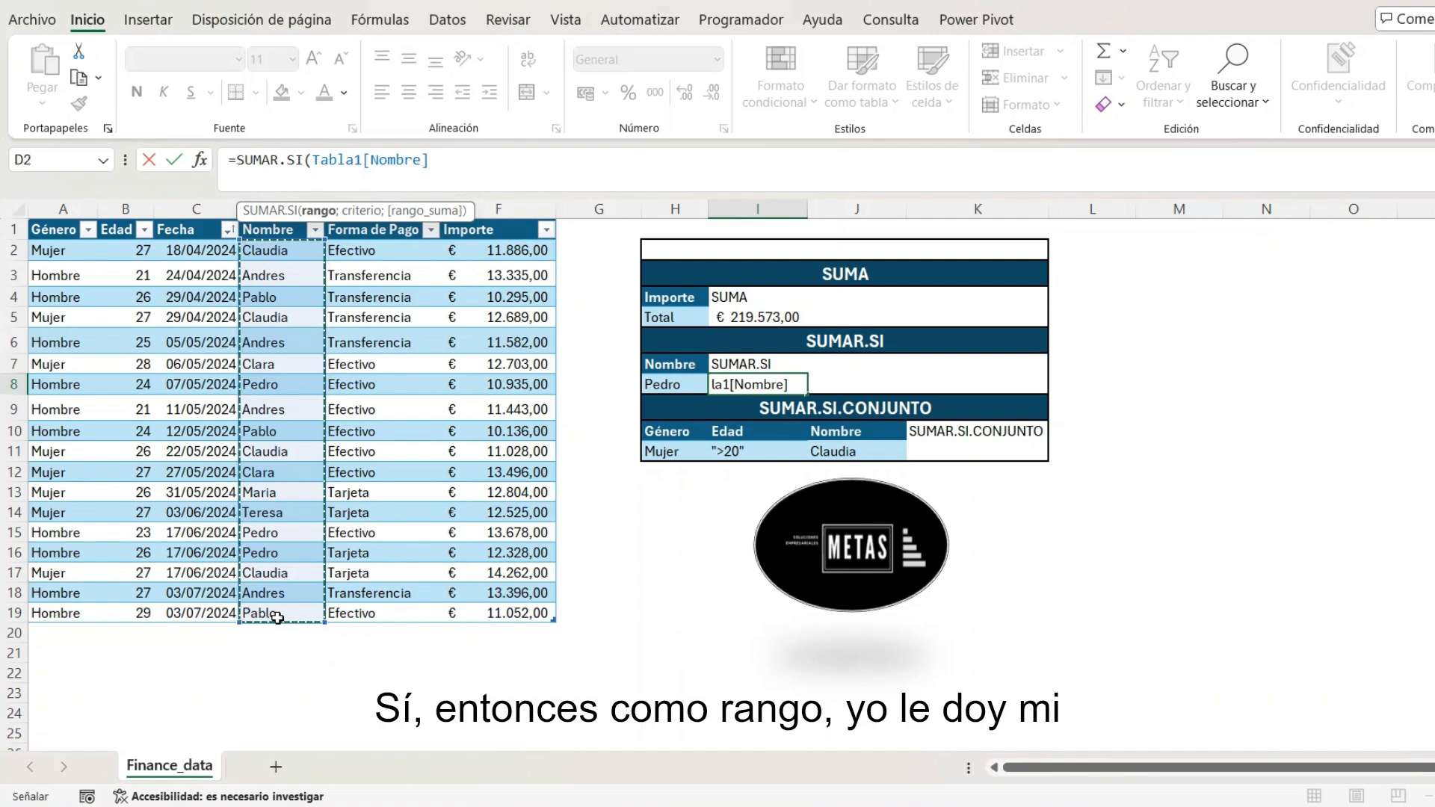
pyautogui.write(';')
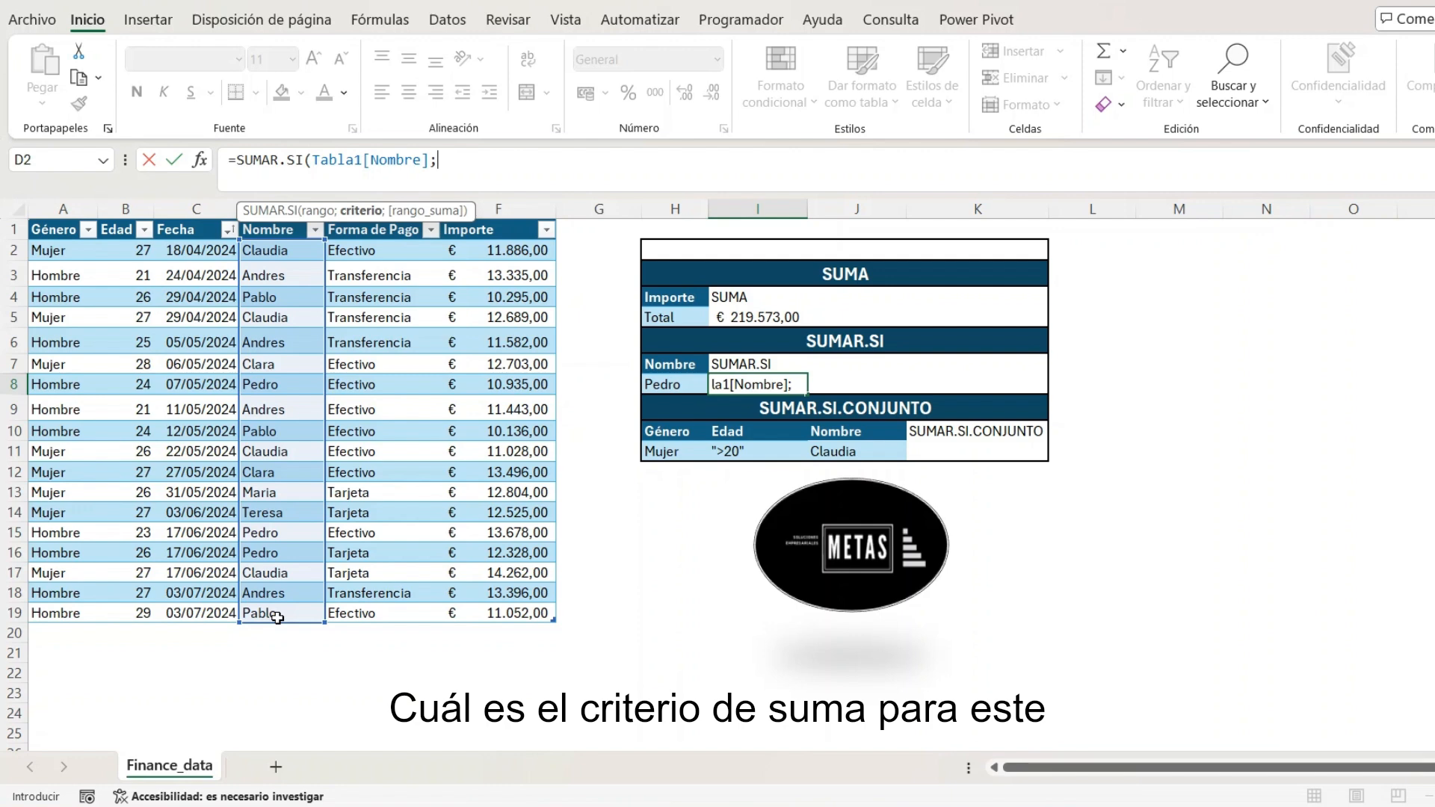
pyautogui.write('"Pedro')
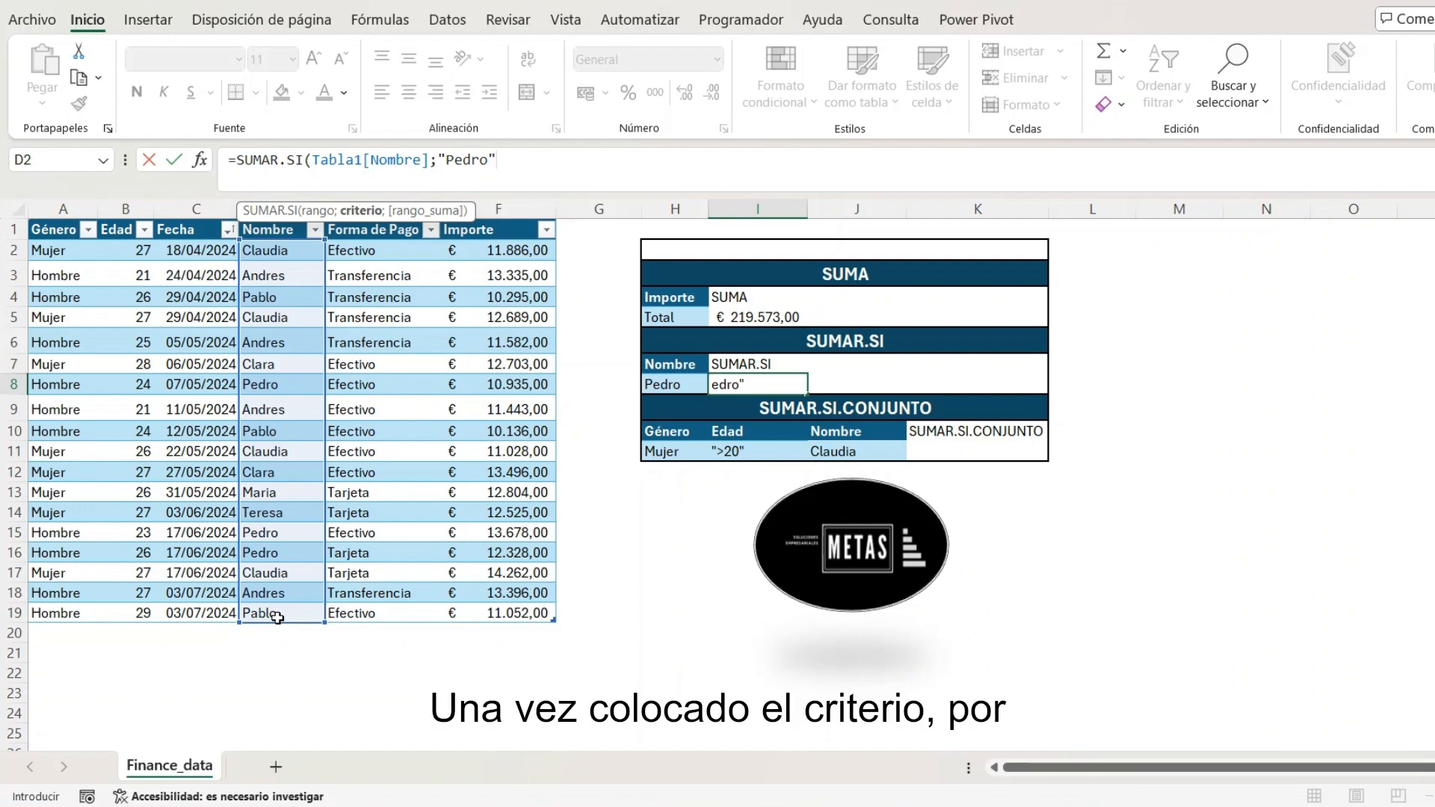
pyautogui.write(';')
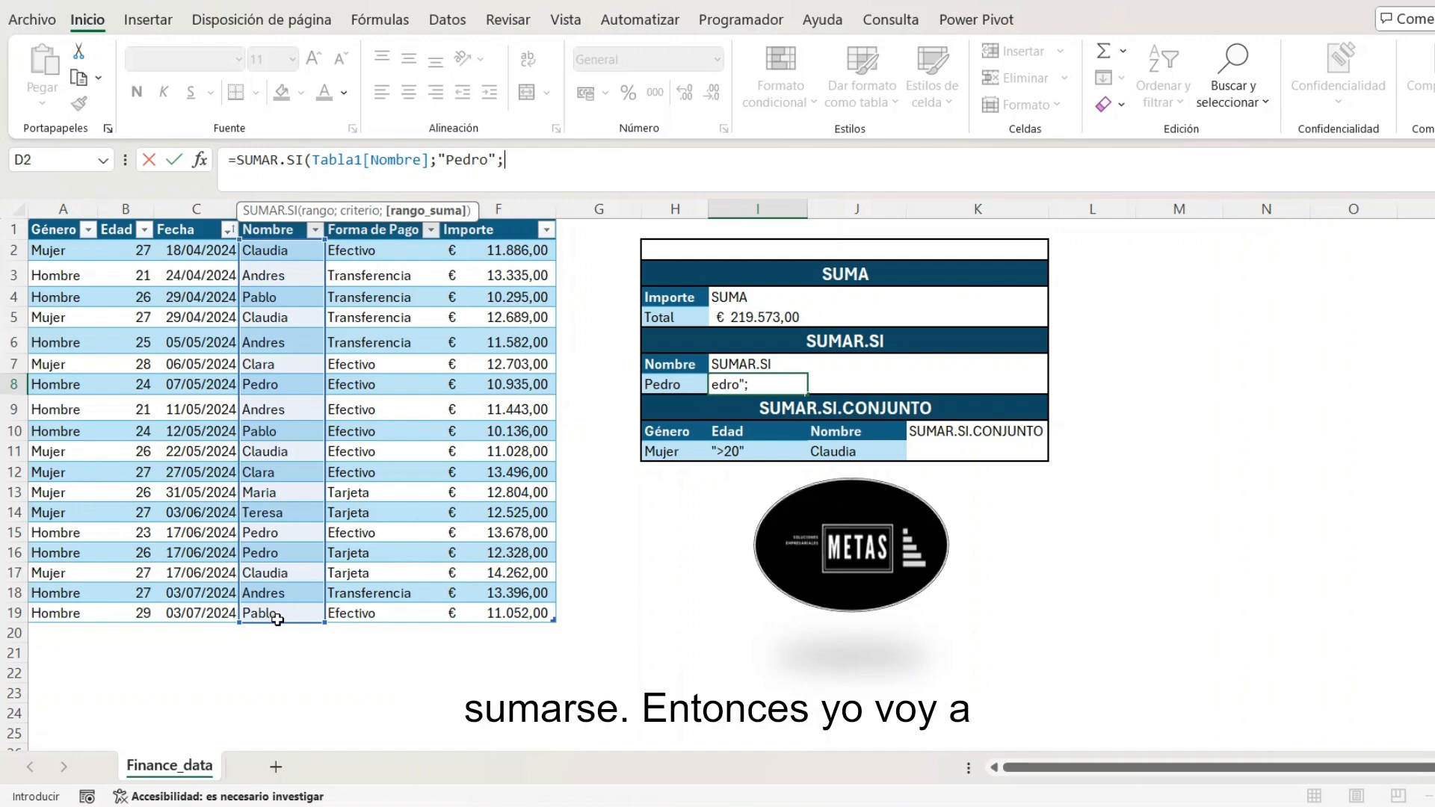
pyautogui.moveTo(514, 247); pyautogui.dragTo(510, 608)
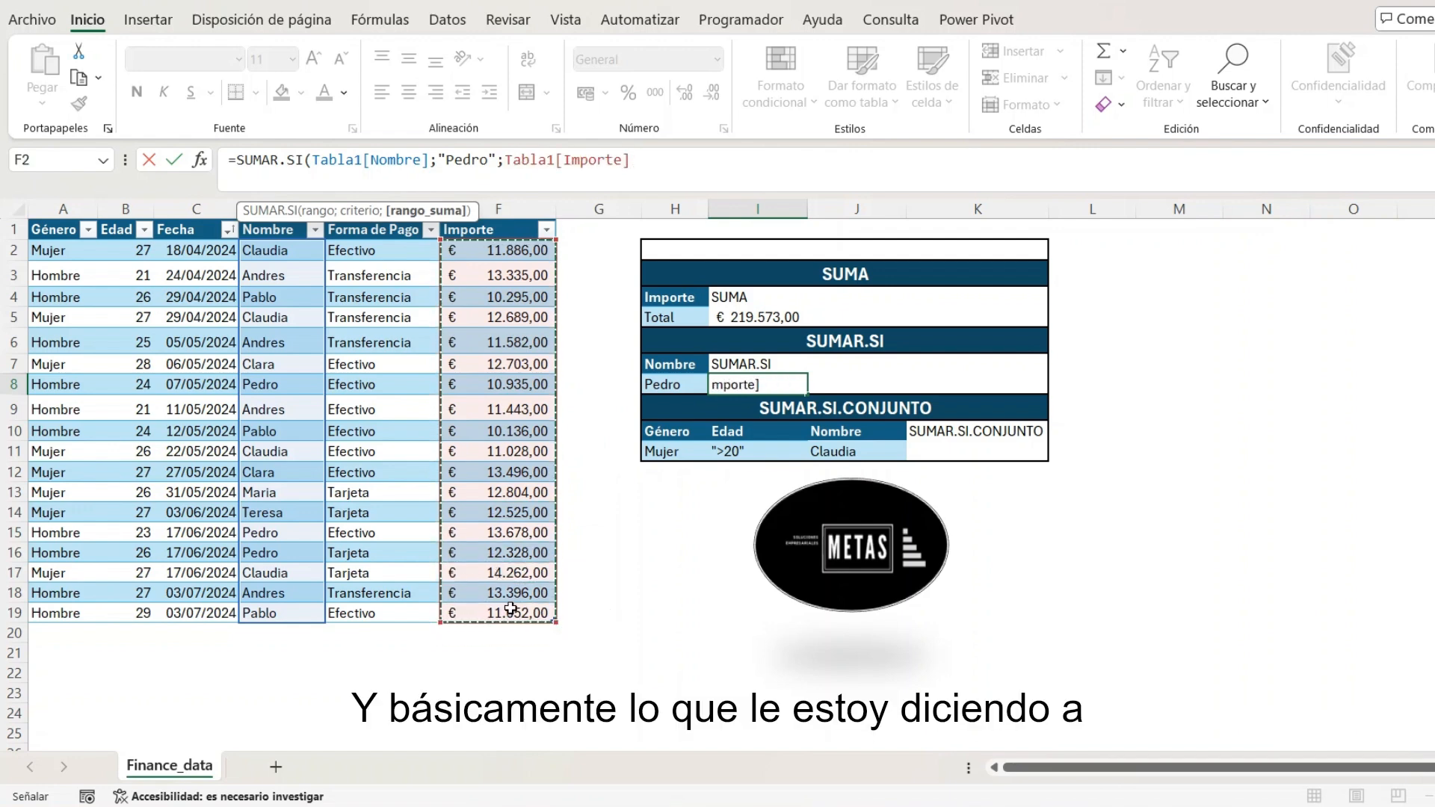
pyautogui.write(')')
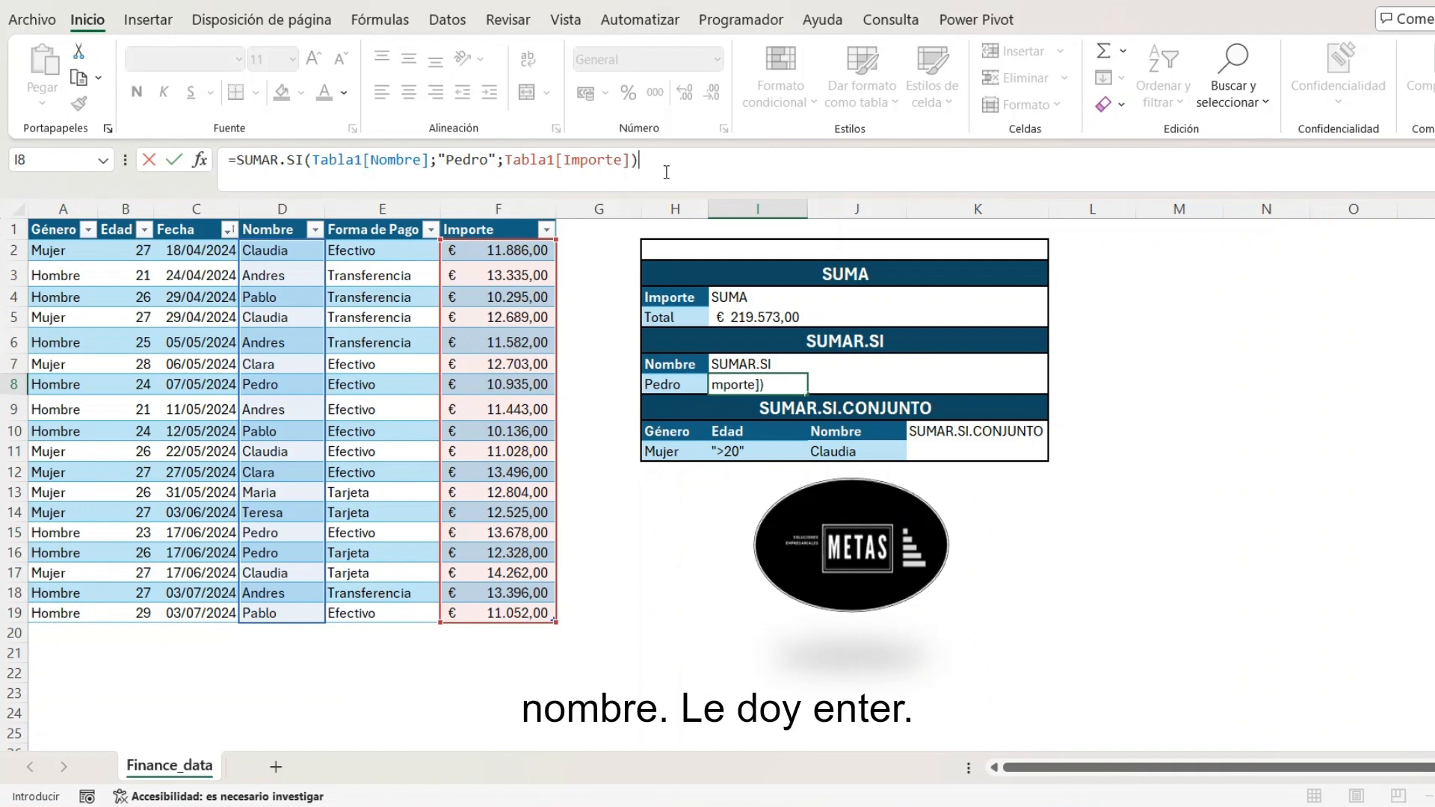
pyautogui.press('Return')
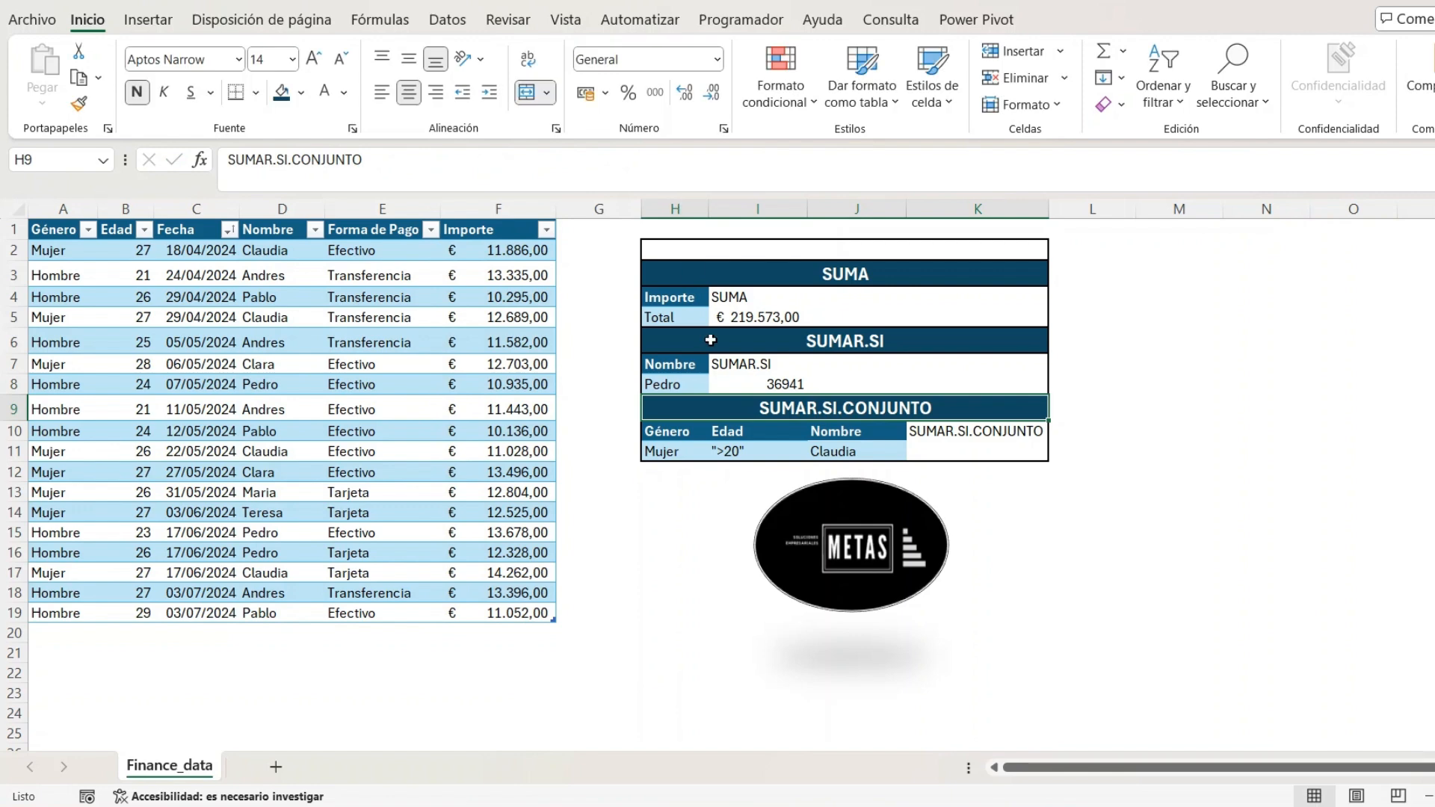
# Copy the accounting format of the Total cell I5 onto the SUMAR.SI result in I8.
pyautogui.click(769, 317)
pyautogui.click(79, 105)
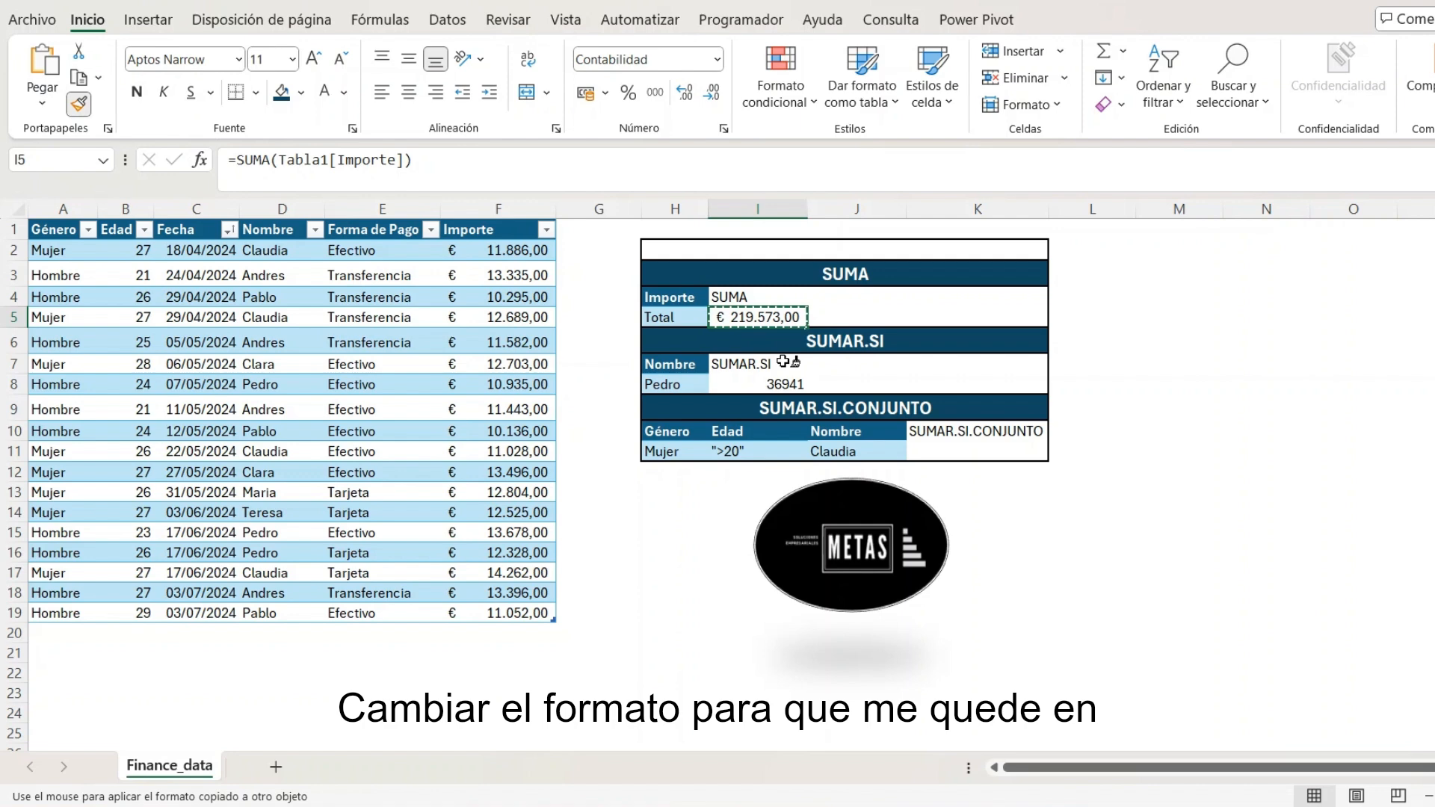
pyautogui.click(777, 384)
pyautogui.click(1171, 449)
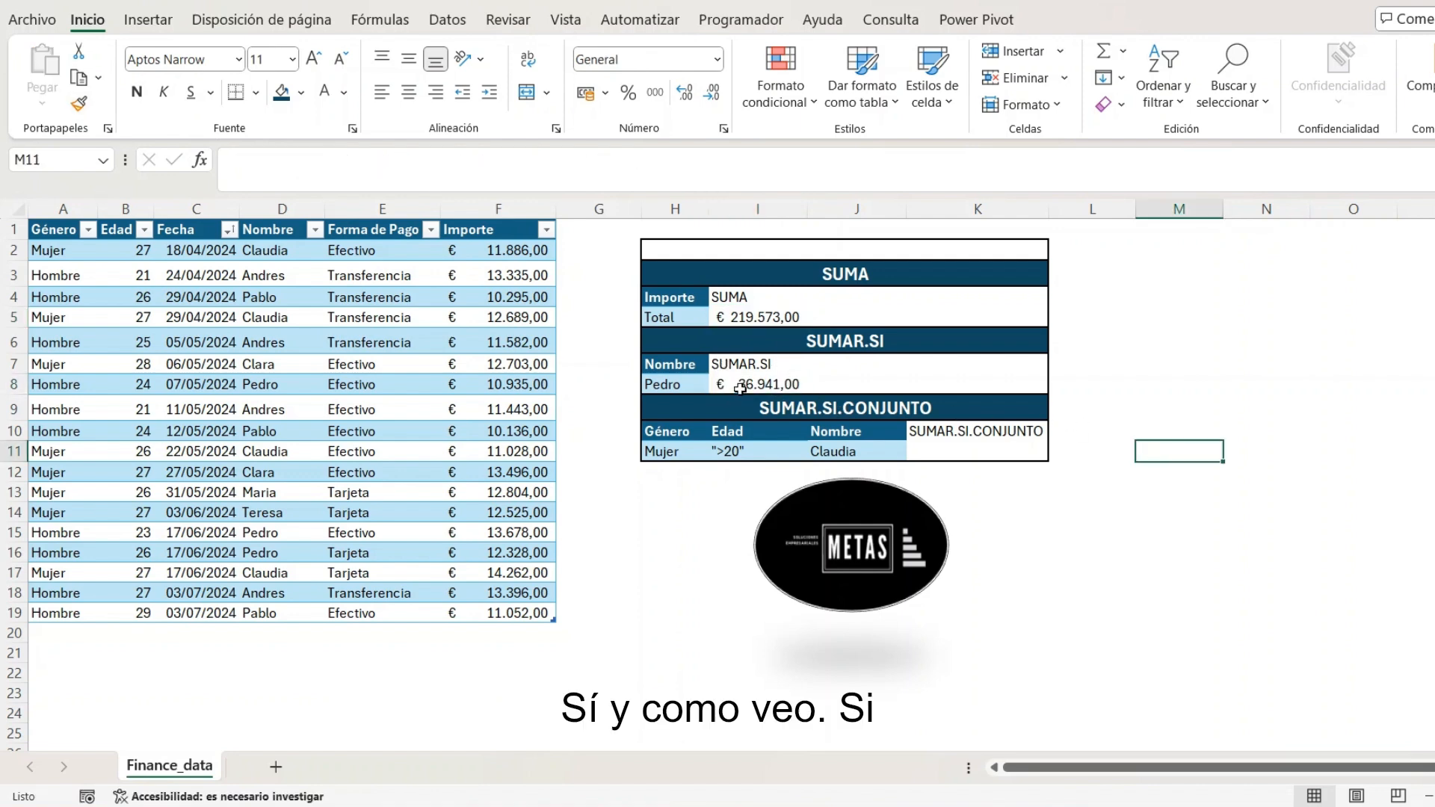
# Sort the table by the Nombre column from A to Z.
pyautogui.click(314, 230)
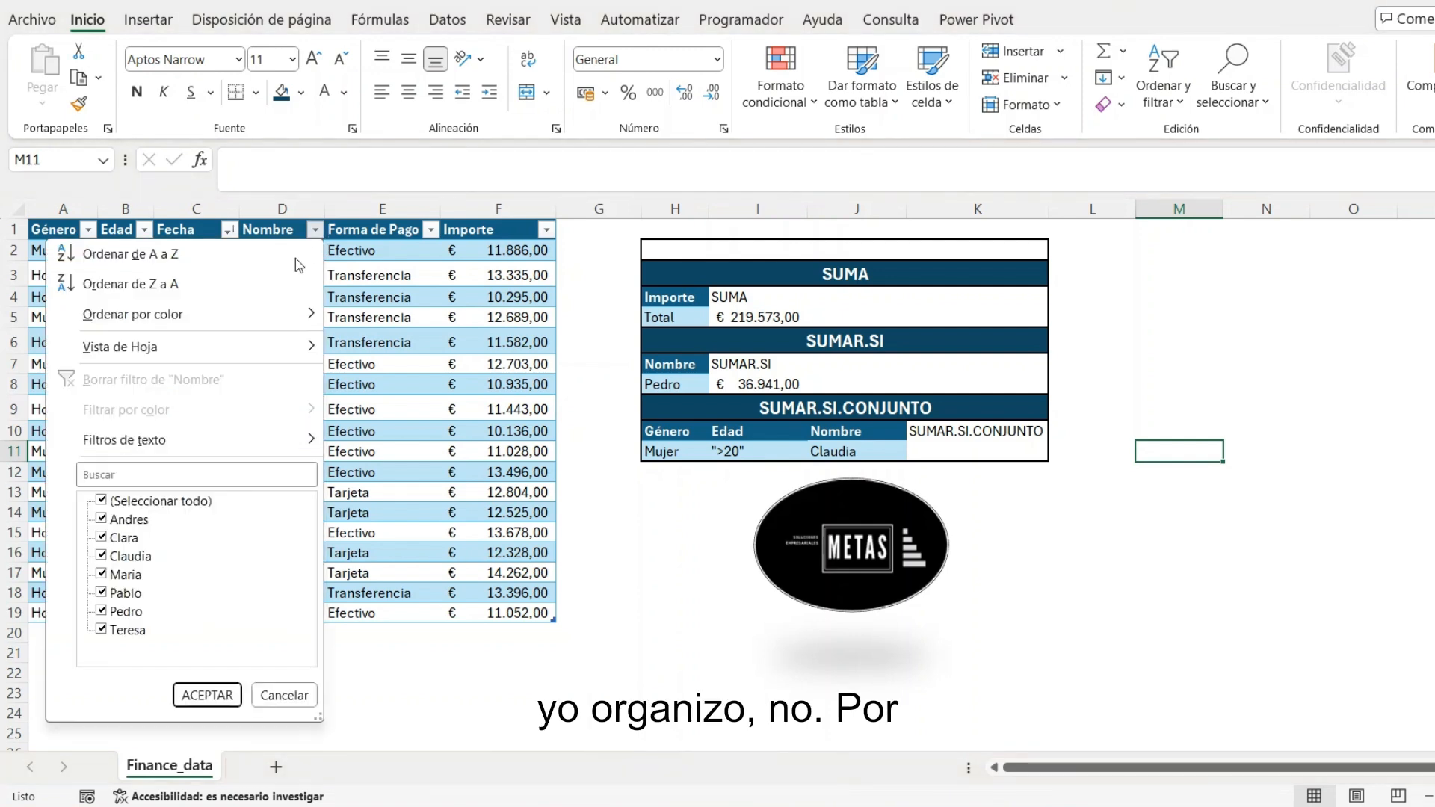
pyautogui.click(260, 256)
pyautogui.click(285, 347)
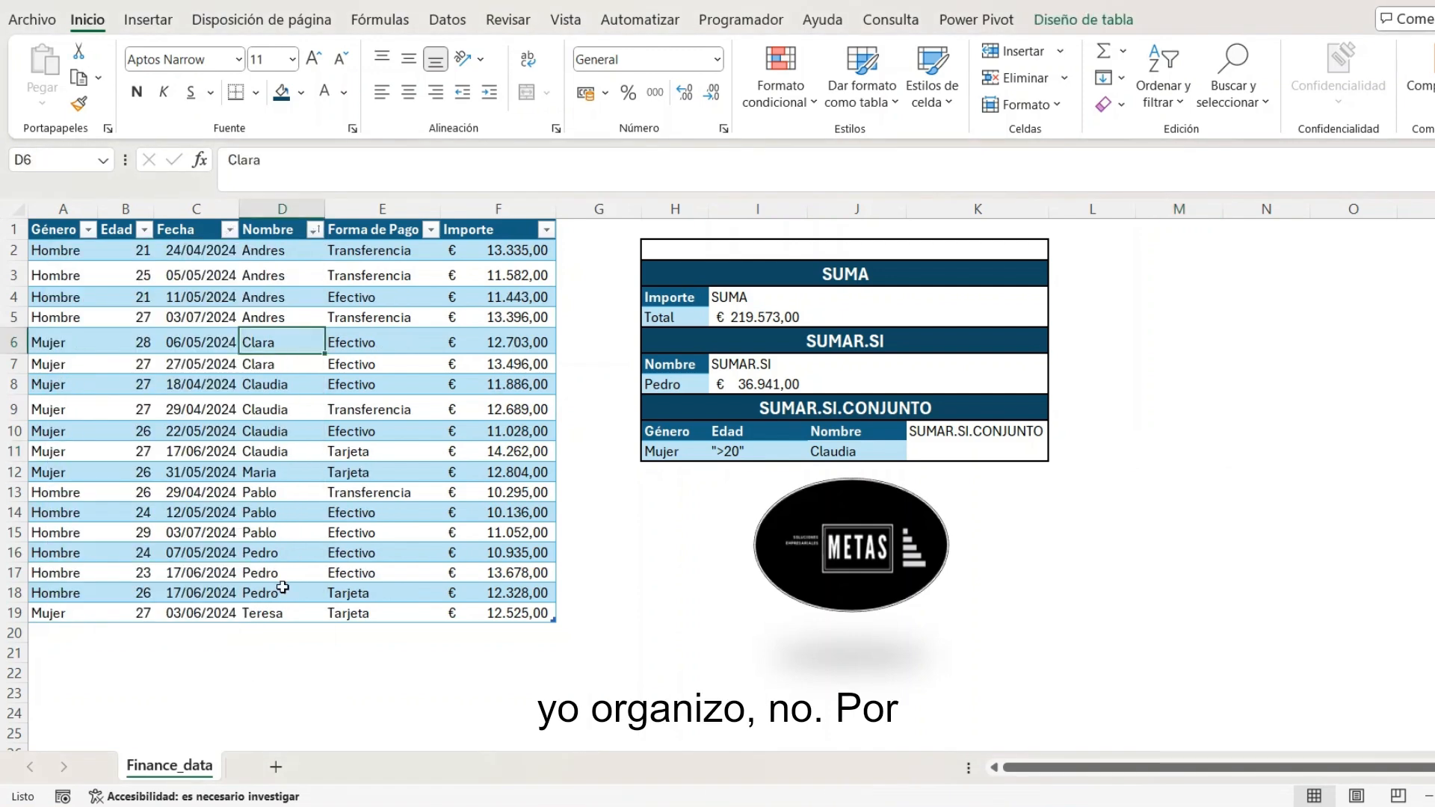
# Check the SUMAR.SI result by selecting the table rows matching the name in H8 and summing their Importe values.
pyautogui.moveTo(265, 553); pyautogui.dragTo(272, 597)
pyautogui.moveTo(491, 553); pyautogui.dragTo(491, 594)
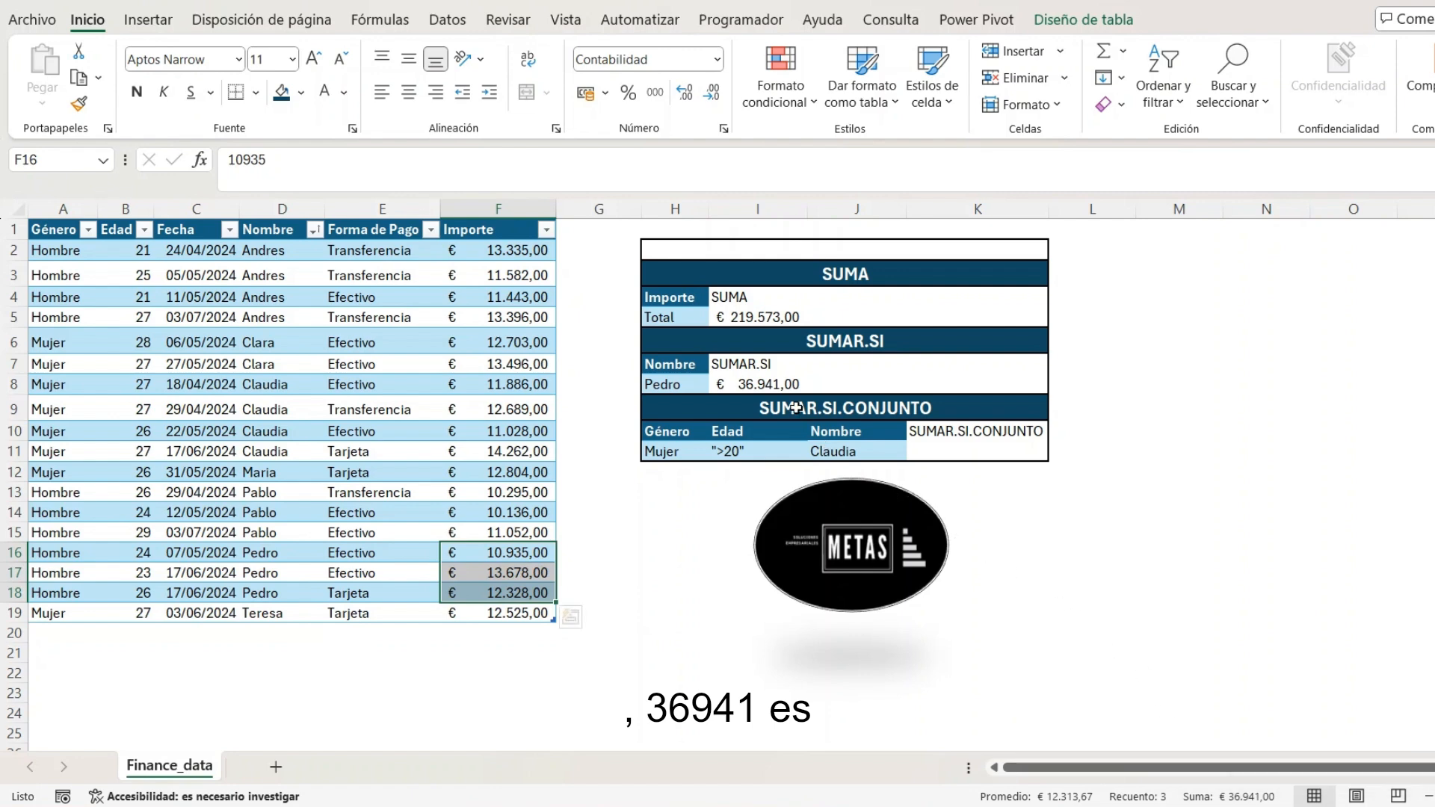
pyautogui.click(1081, 555)
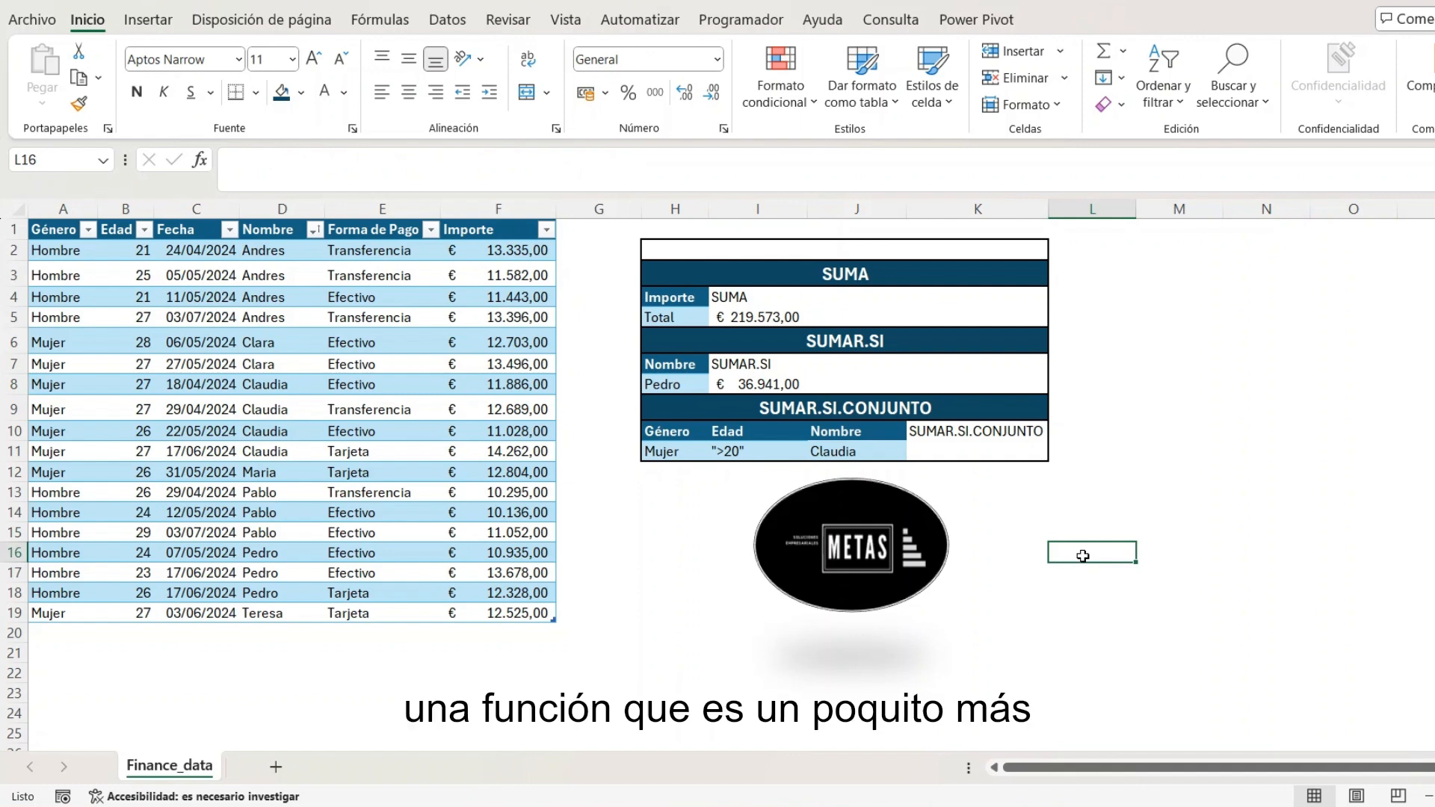
# Examine the Género, Edad and Nombre criteria in H10:J11 of the SUMAR.SI.CONJUNTO block.
pyautogui.click(997, 444)
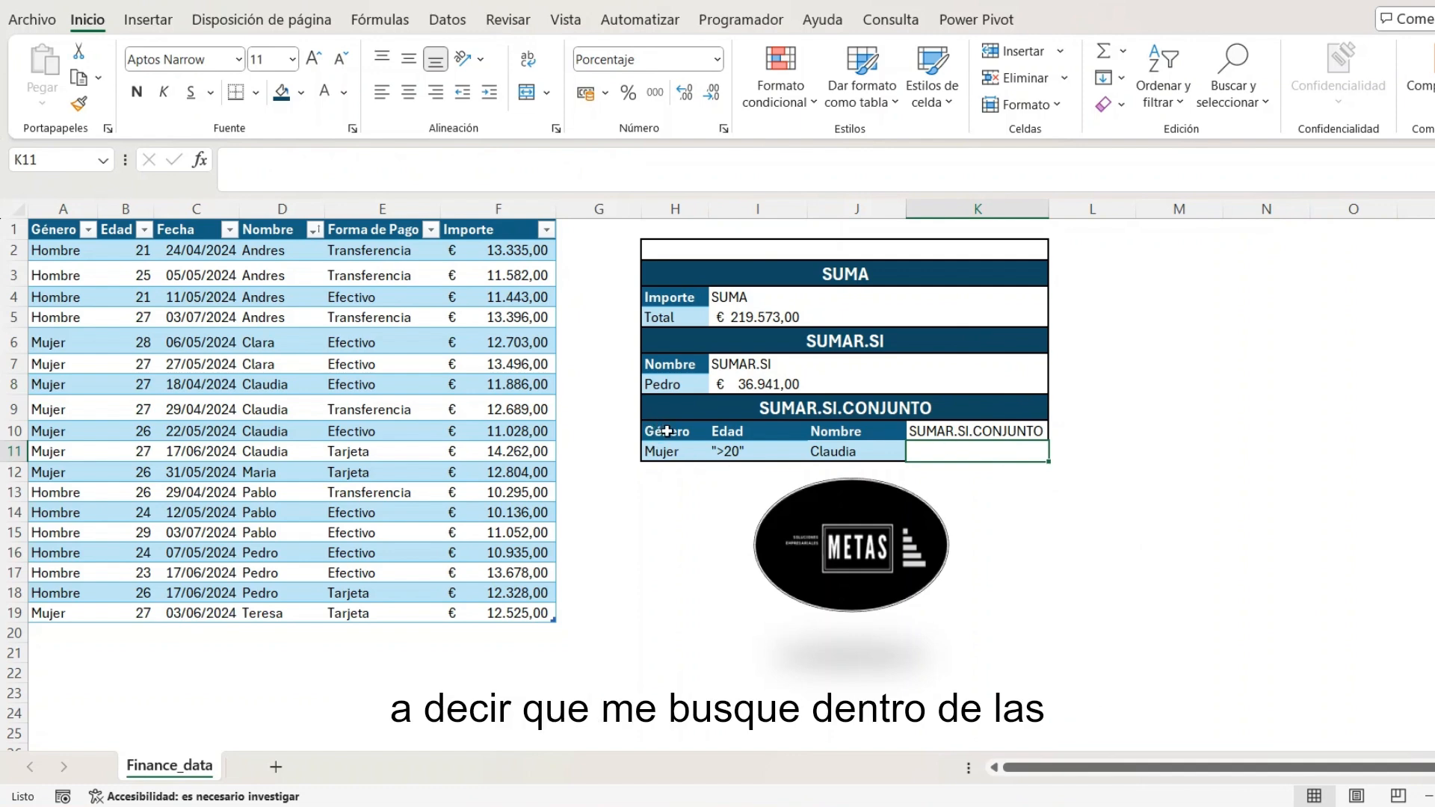
pyautogui.moveTo(667, 431); pyautogui.dragTo(672, 453)
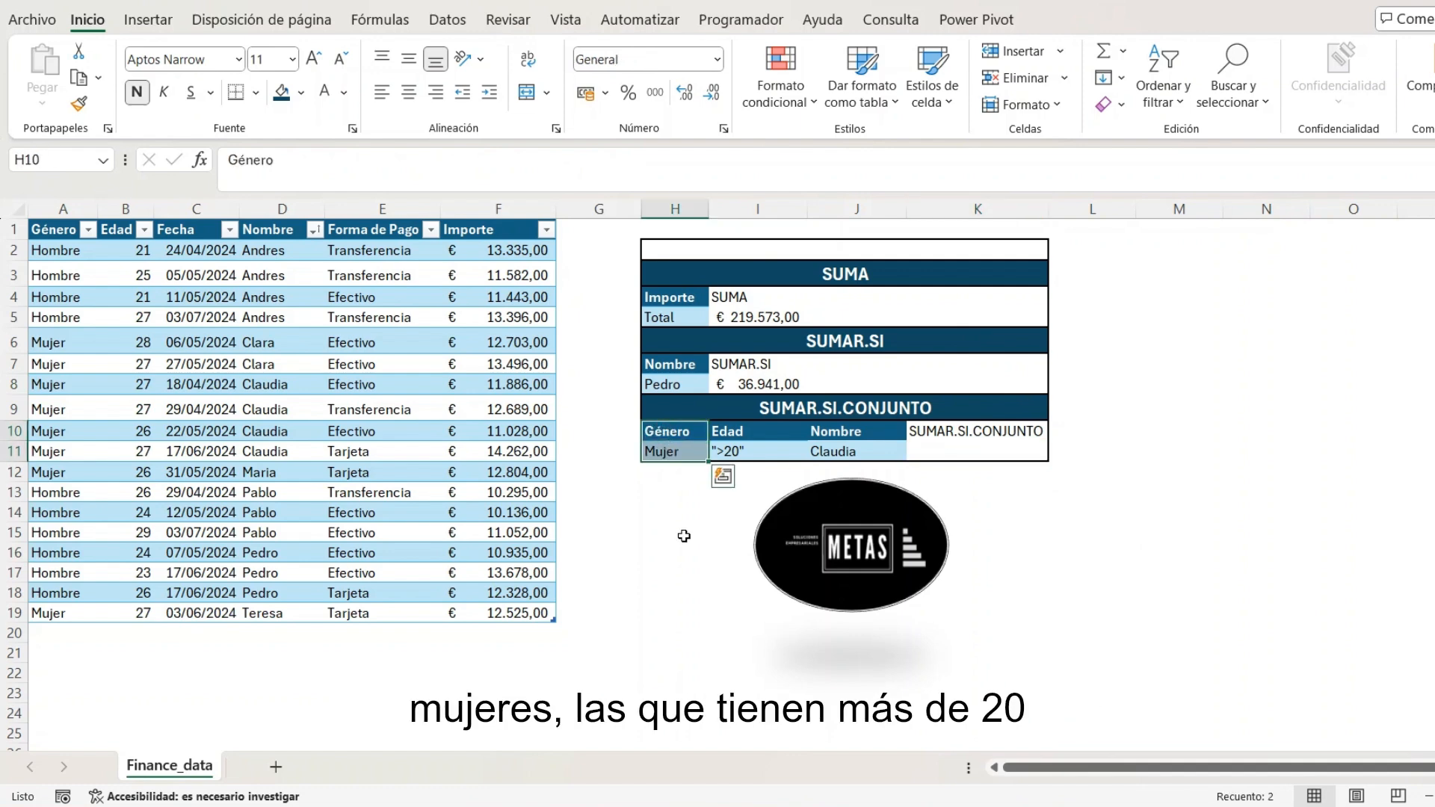
pyautogui.moveTo(751, 431); pyautogui.dragTo(829, 452)
pyautogui.click(762, 517)
pyautogui.click(1195, 492)
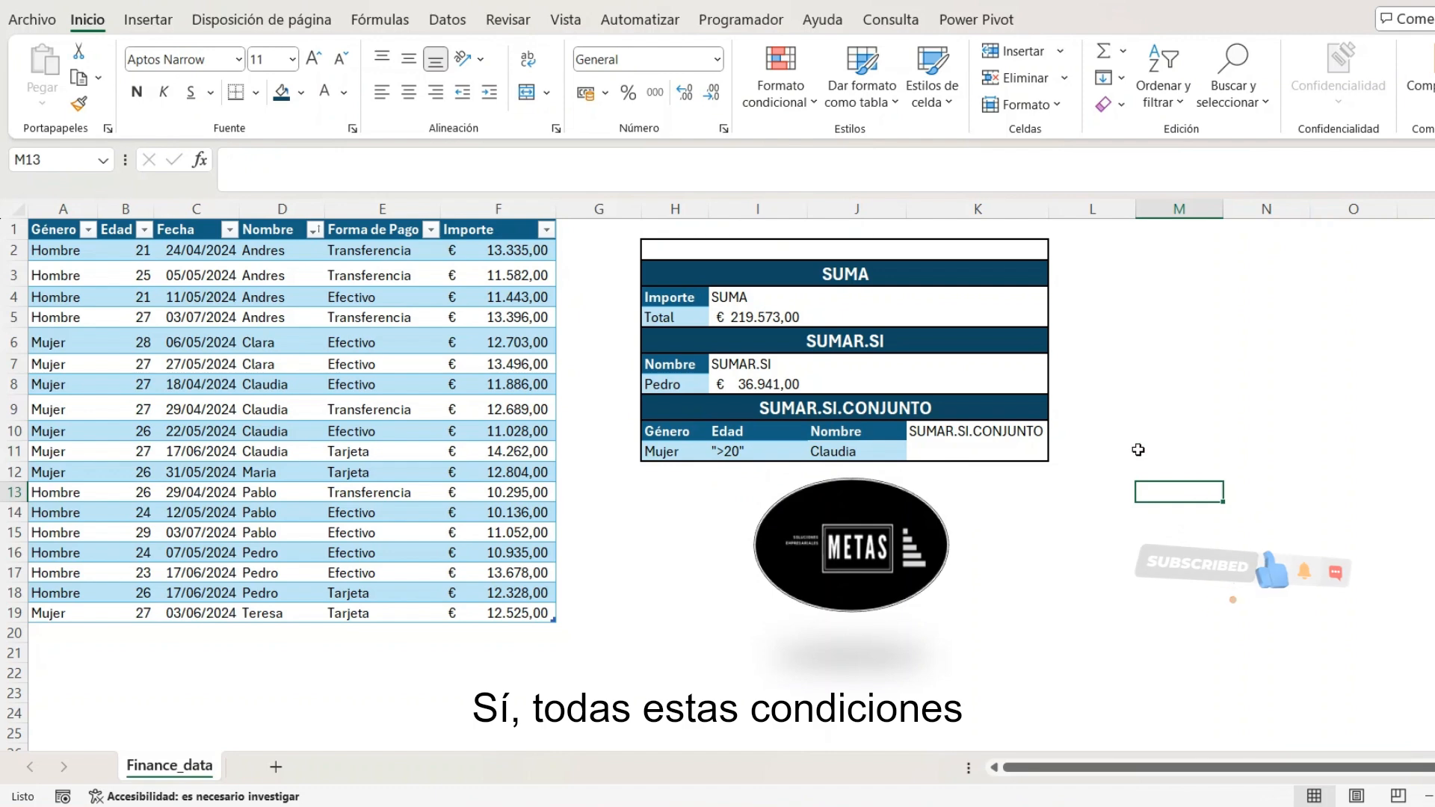
# Start a SUMAR.SI.CONJUNTO formula in K11 with the whole Importe column, Tabla1[Importe], as the sum range.
pyautogui.click(1040, 455)
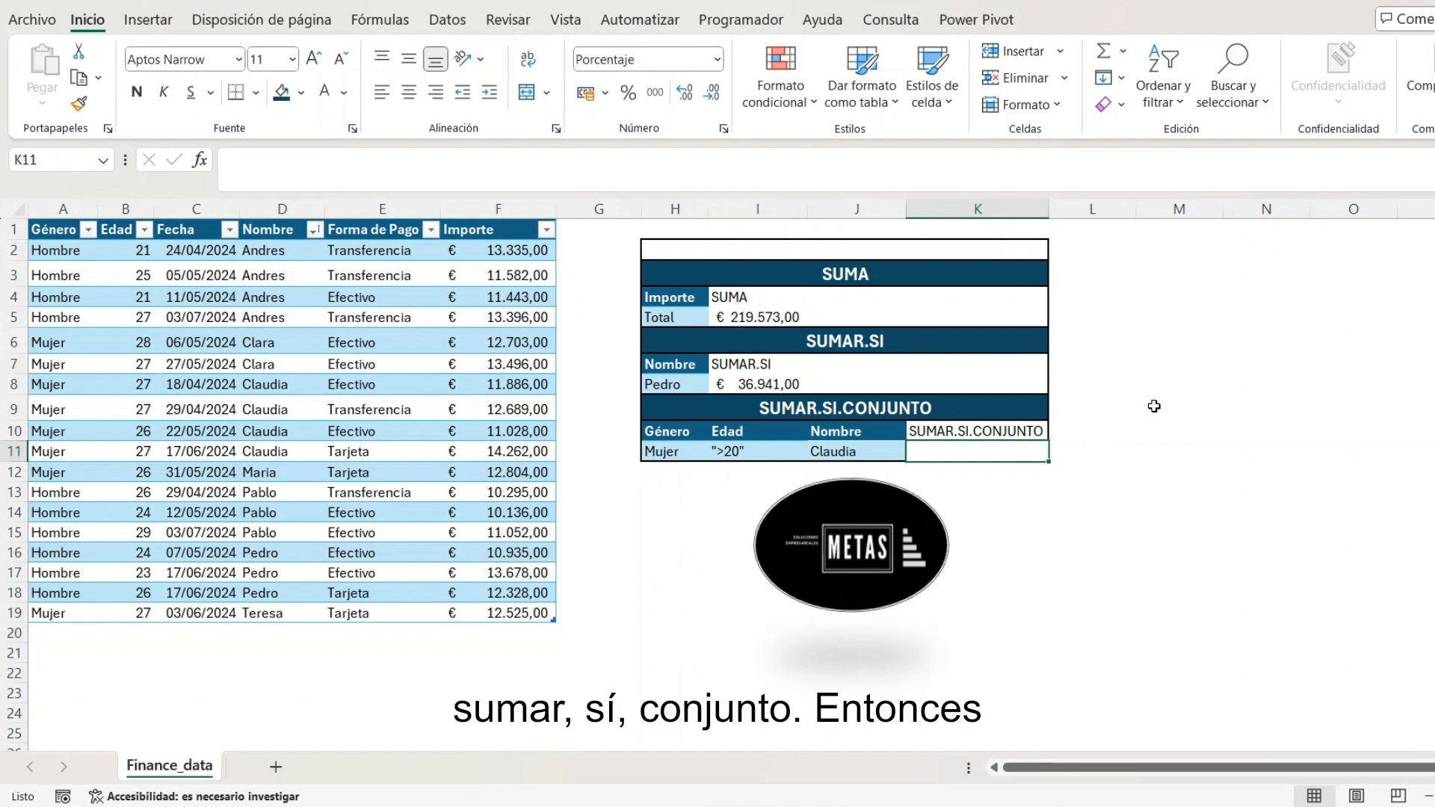
pyautogui.click(432, 165)
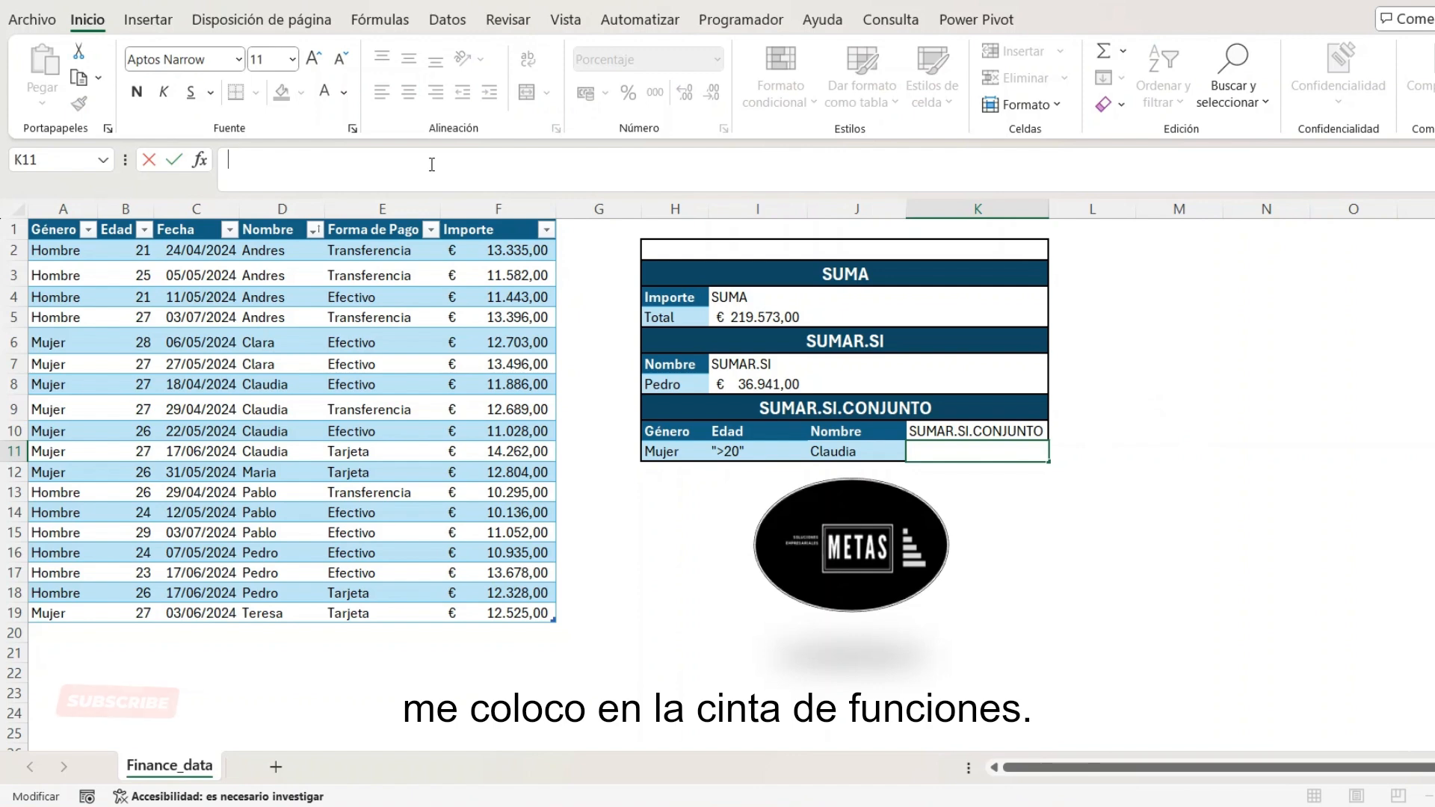
pyautogui.write('=')
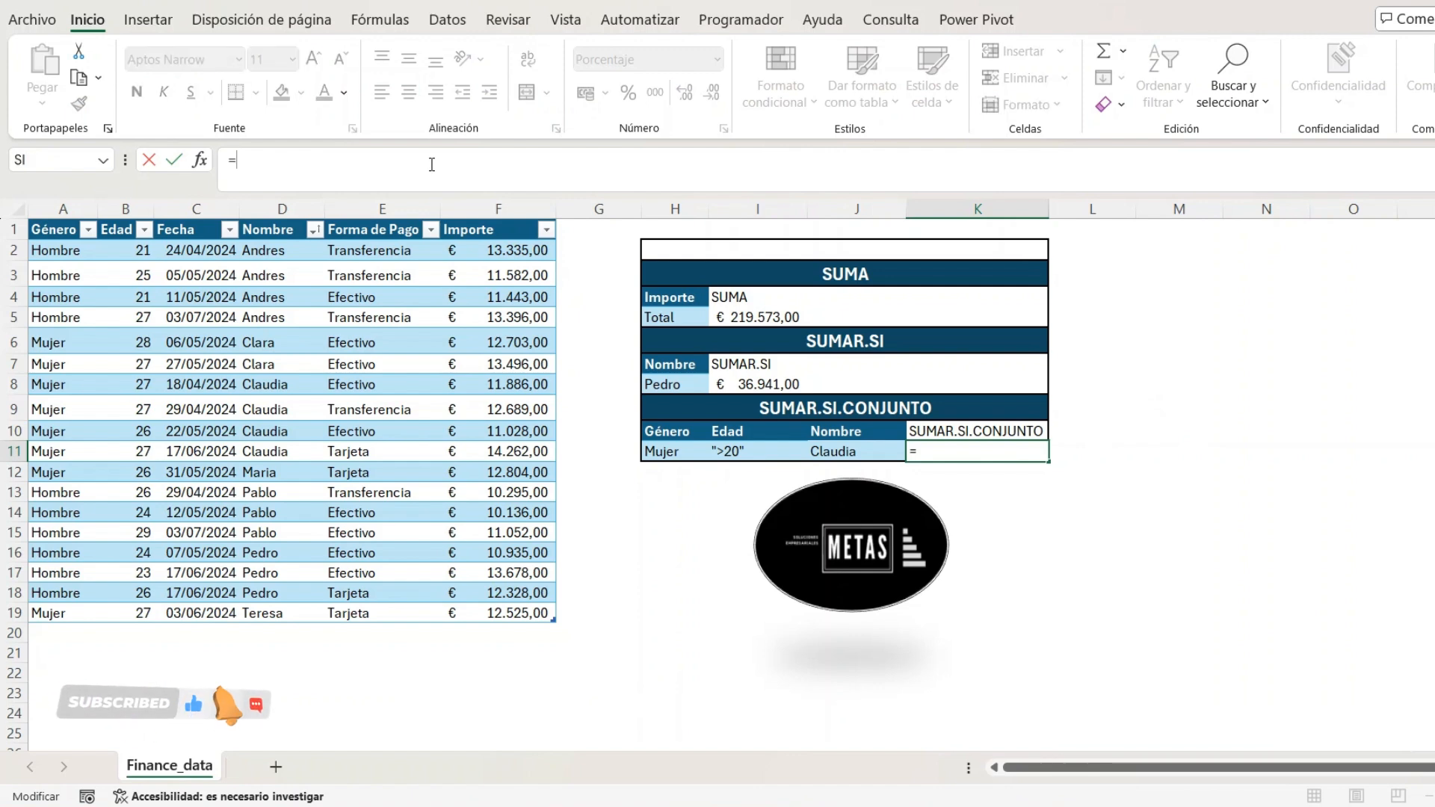
pyautogui.write('sumar')
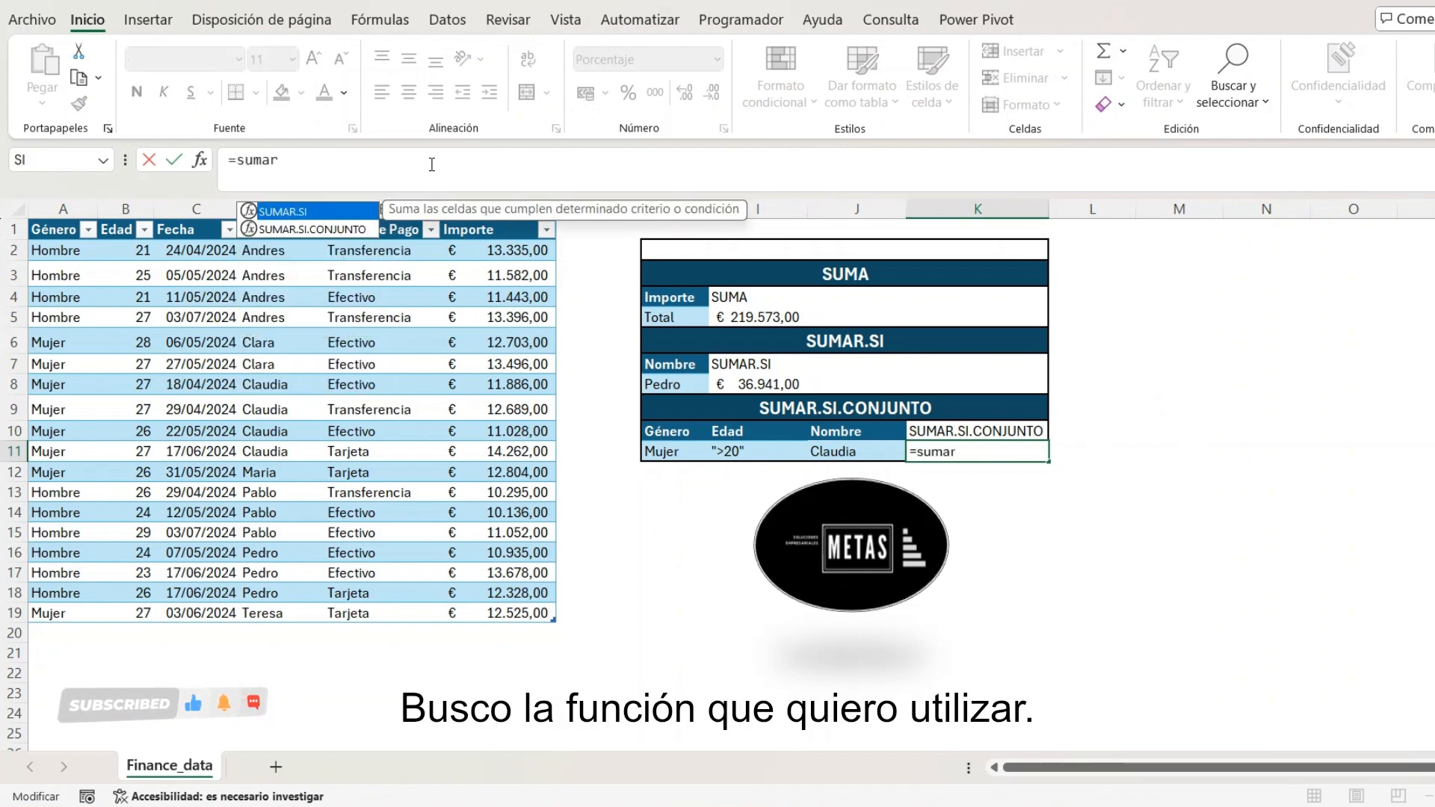
pyautogui.write('.')
pyautogui.press('Down')
pyautogui.press('Tab')
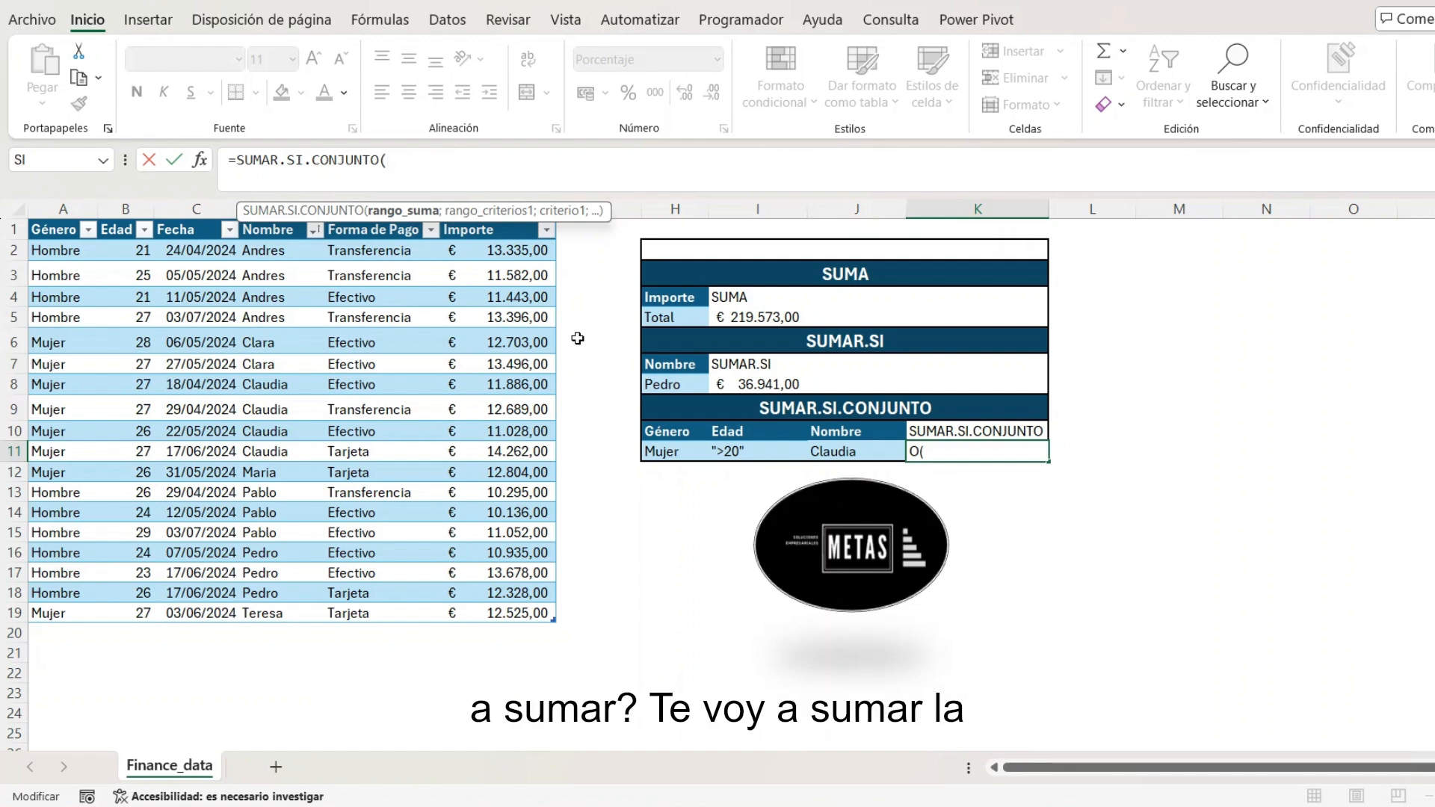
pyautogui.moveTo(504, 250); pyautogui.dragTo(500, 615)
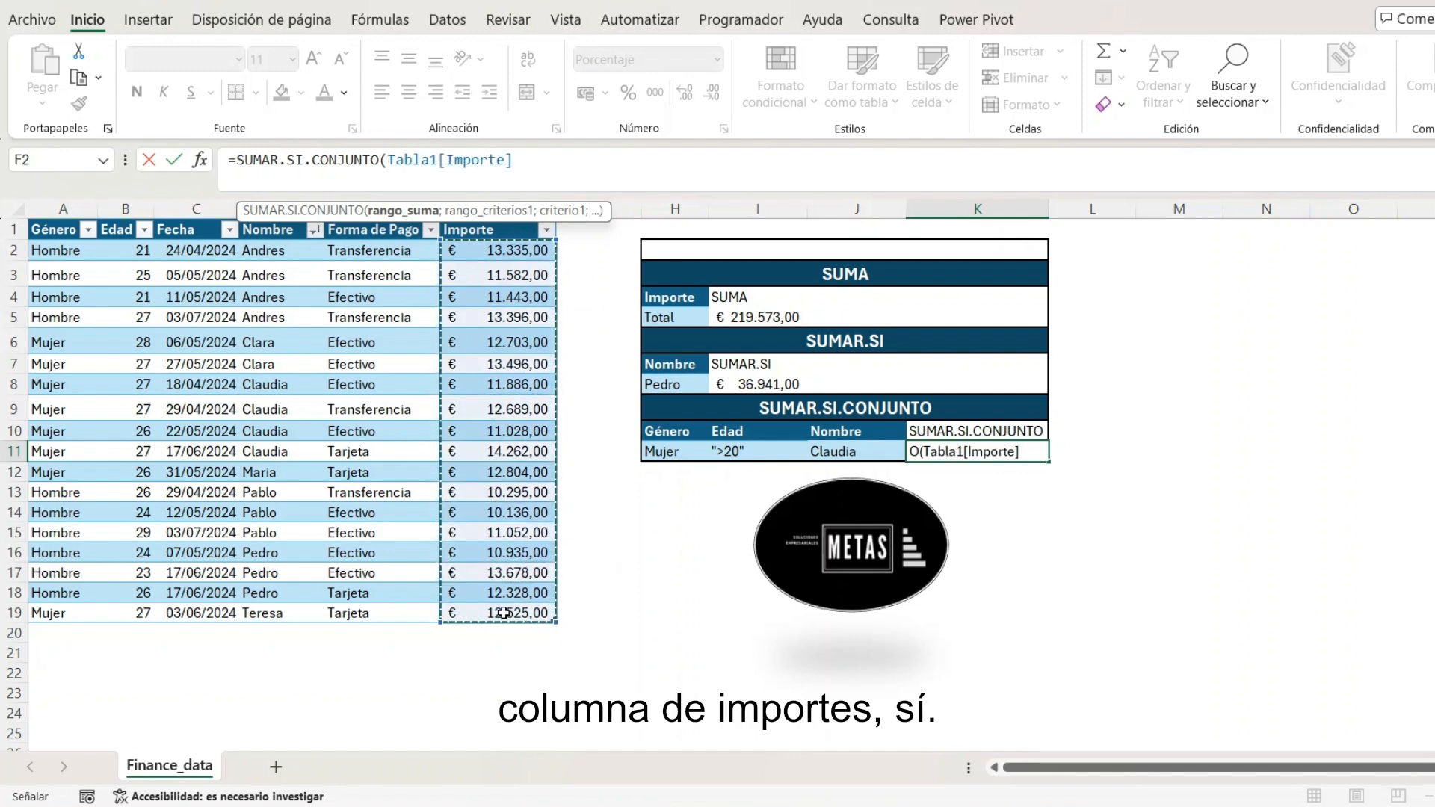
pyautogui.write(';')
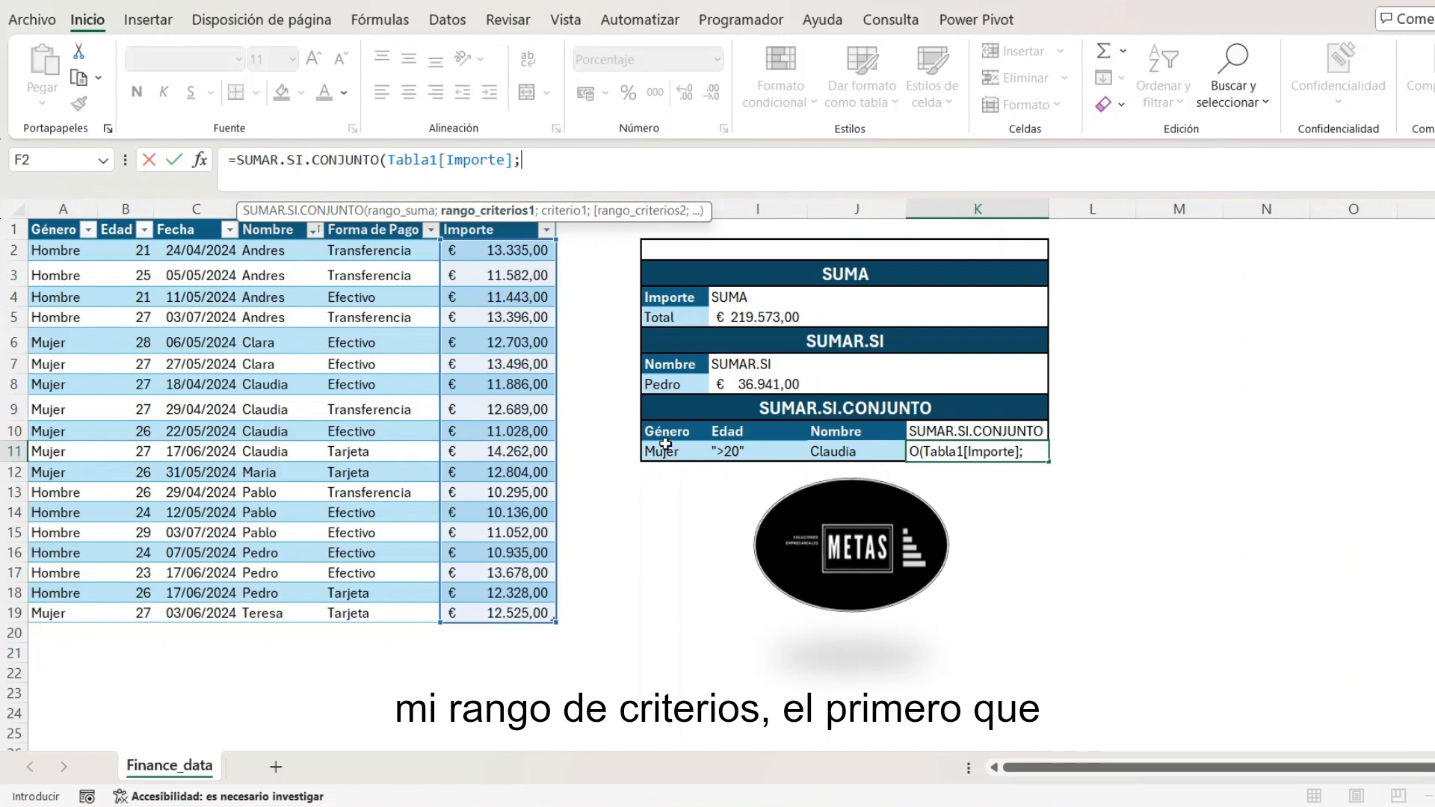
# Add the first criteria pair to the formula: range Tabla1[Género] with the criterion "Mujer".
pyautogui.moveTo(54, 255); pyautogui.dragTo(59, 611)
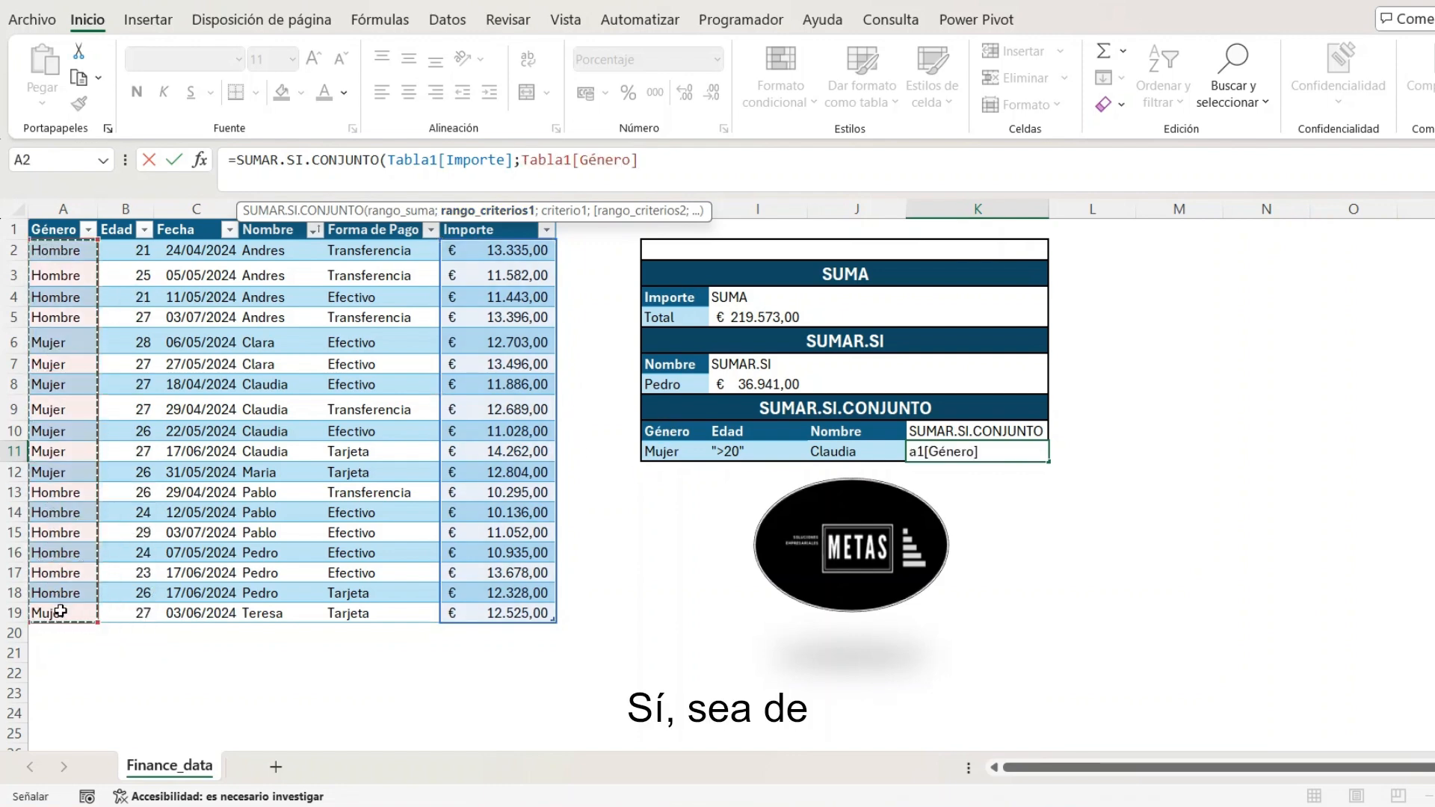
pyautogui.write(';')
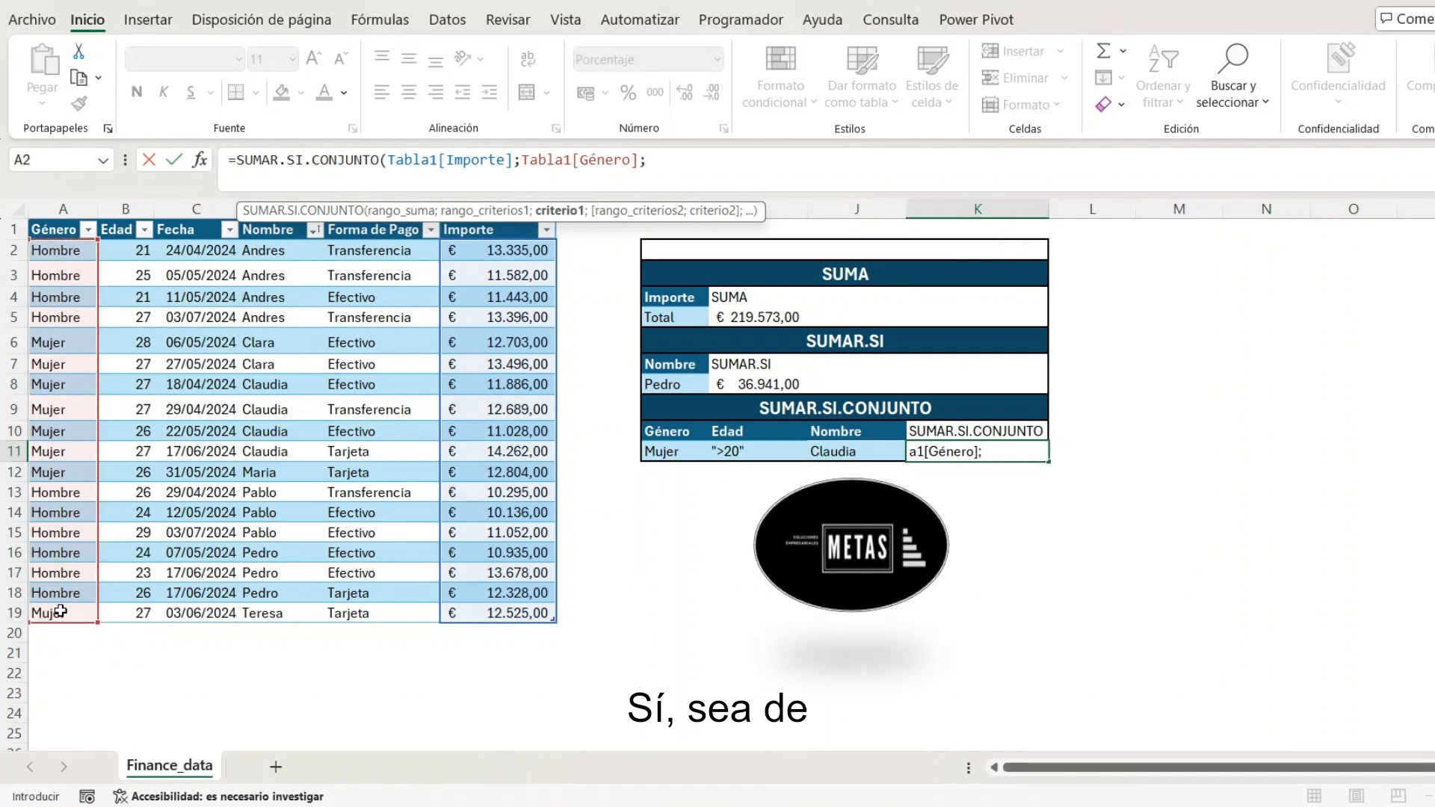
pyautogui.write('"')
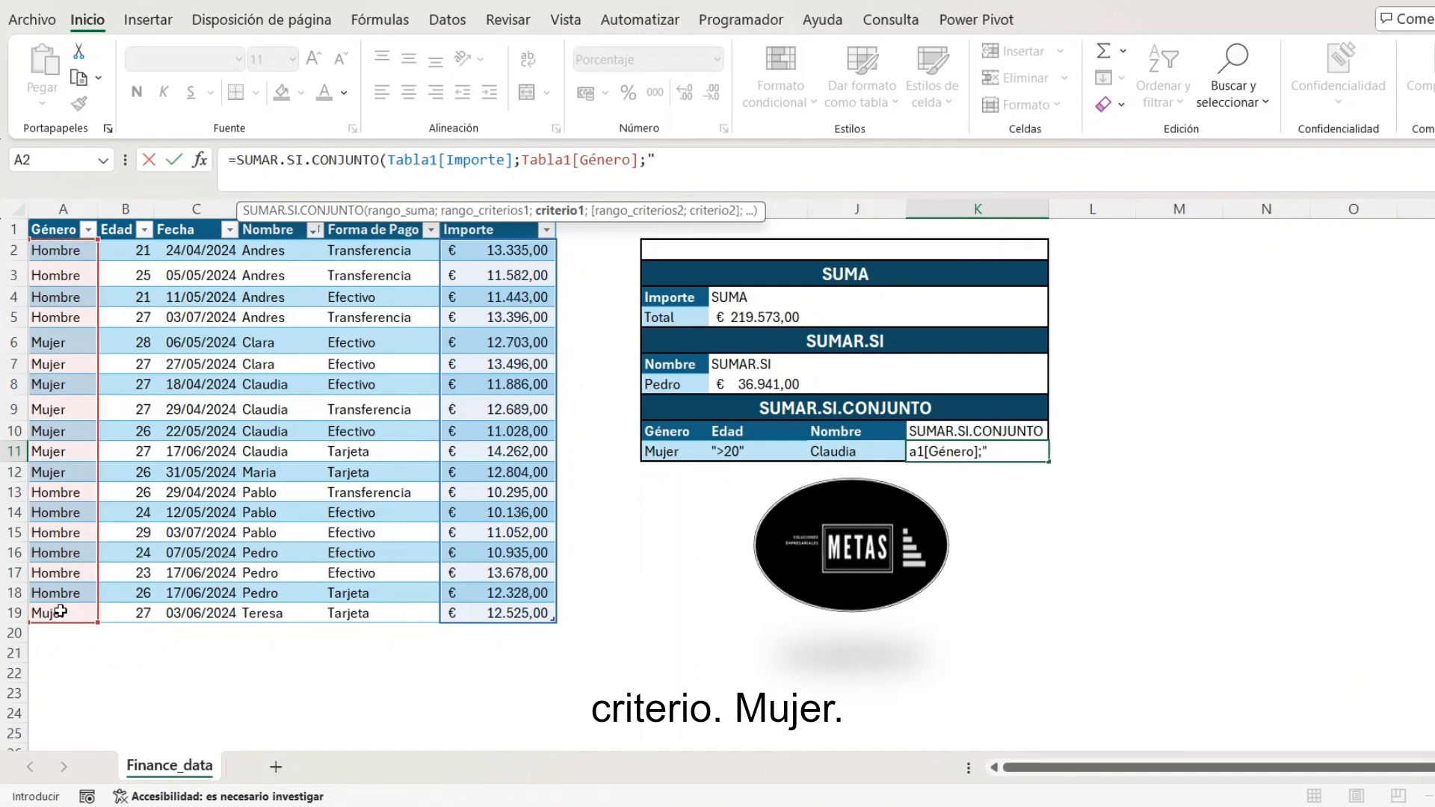
pyautogui.write('Mujer')
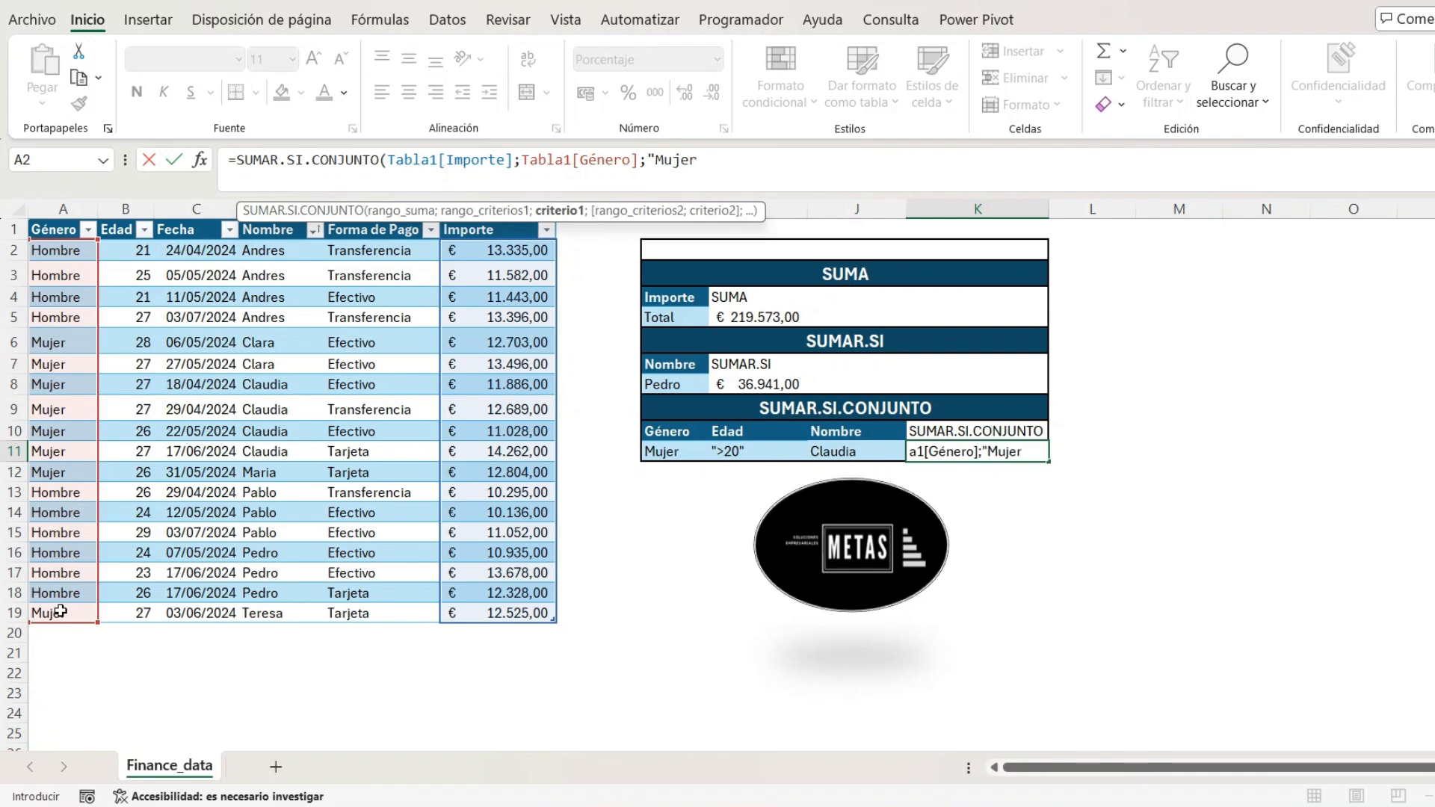
pyautogui.write('";')
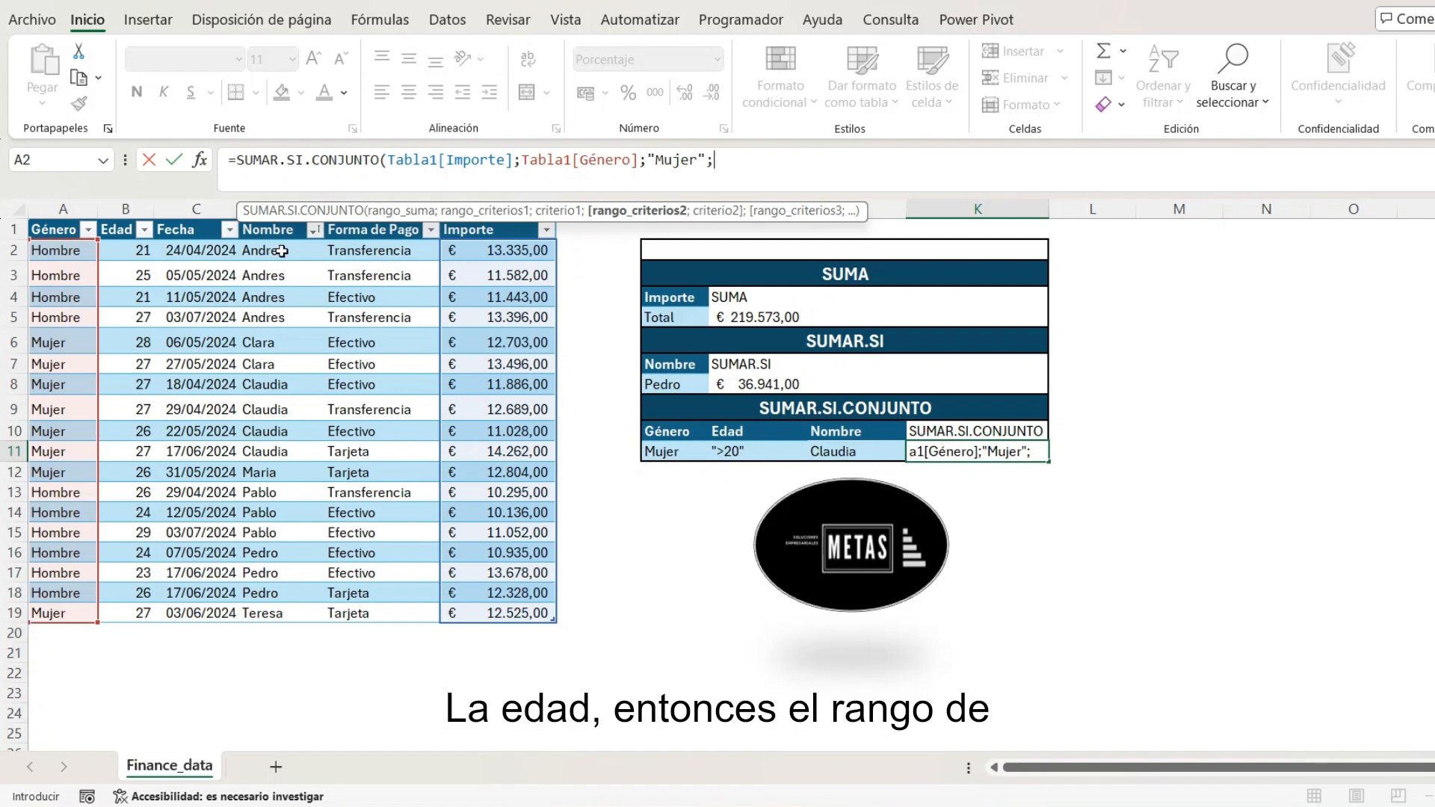
# Add the second criteria pair to the formula: range Tabla1[Edad] with the criterion ">20".
pyautogui.moveTo(142, 250); pyautogui.dragTo(142, 610)
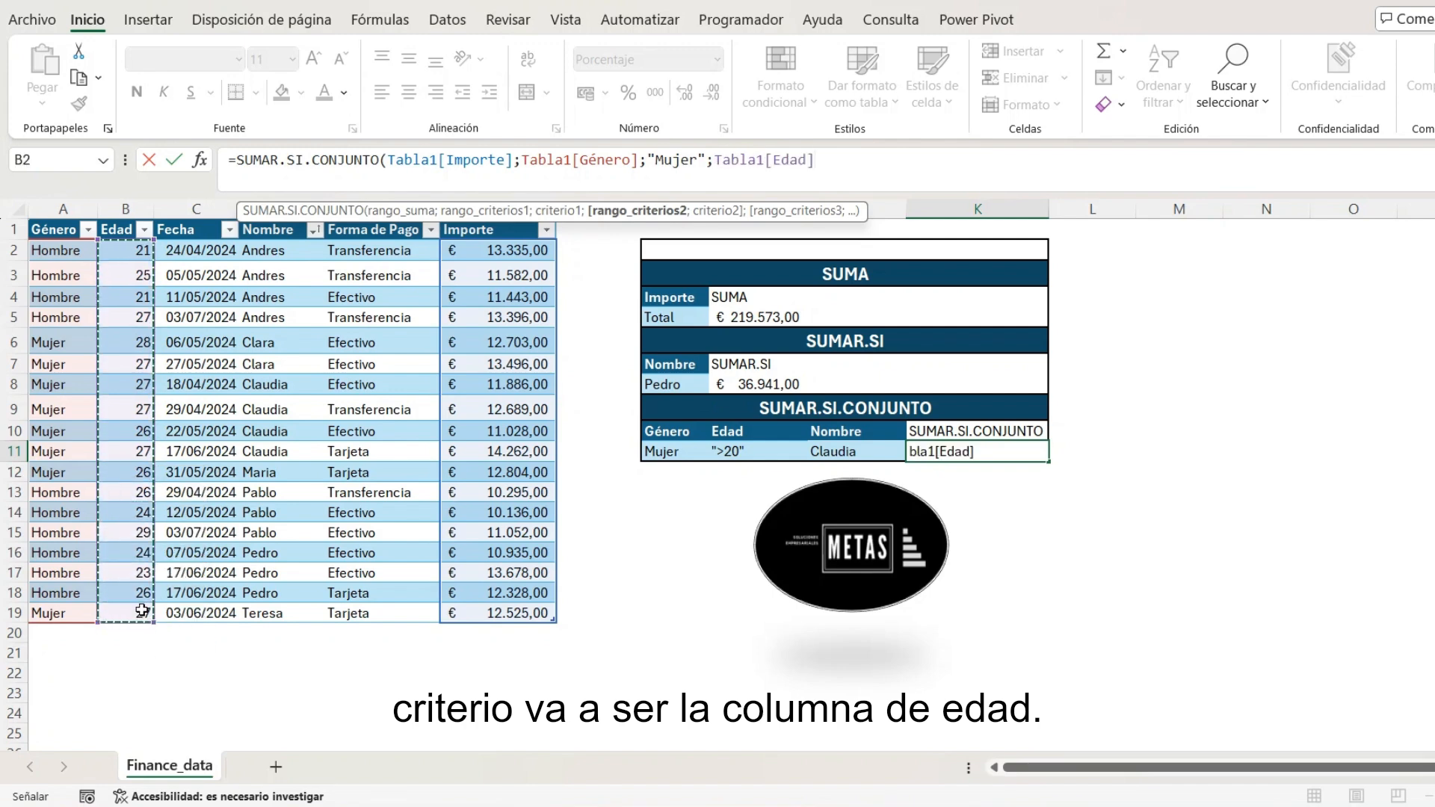
pyautogui.write(';')
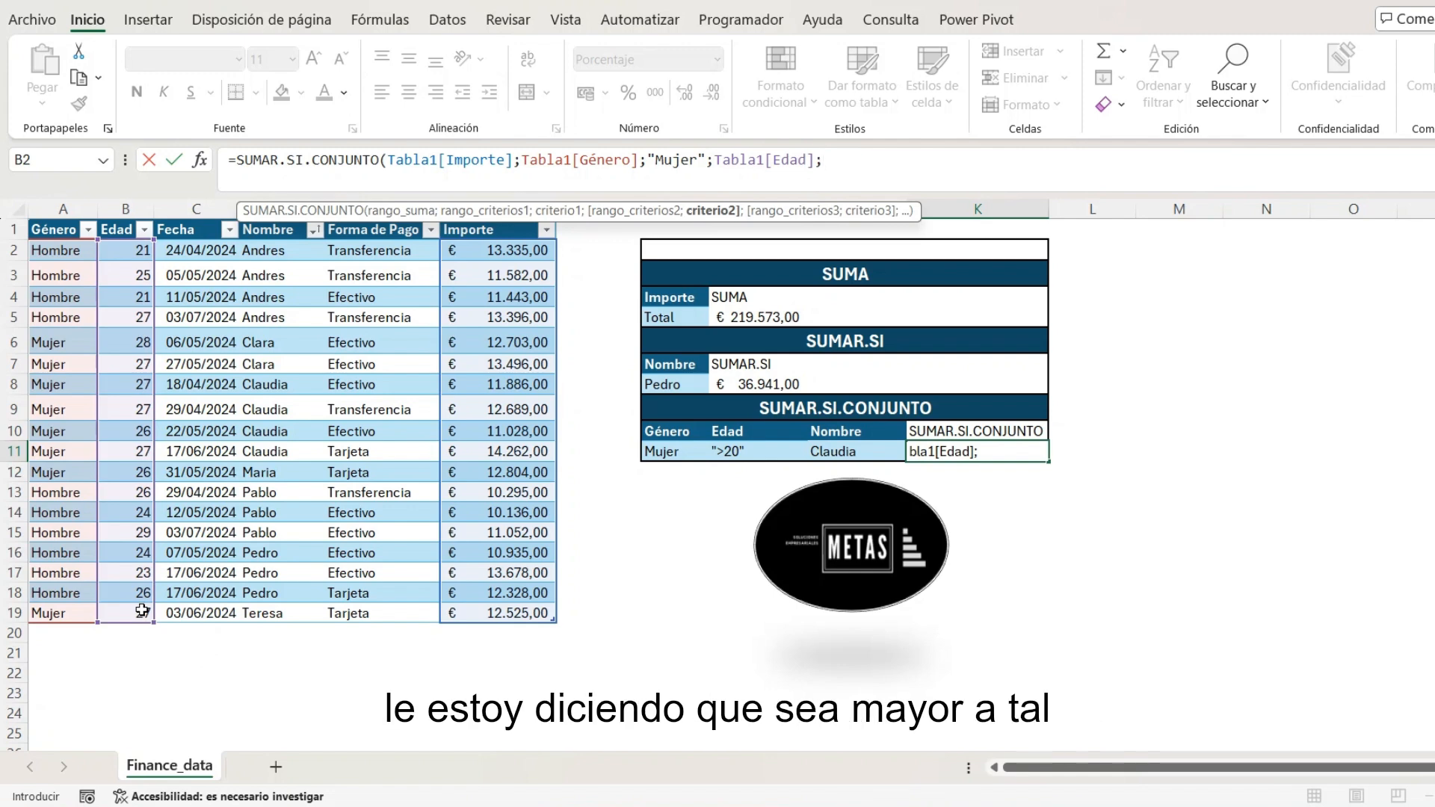
pyautogui.write('">2')
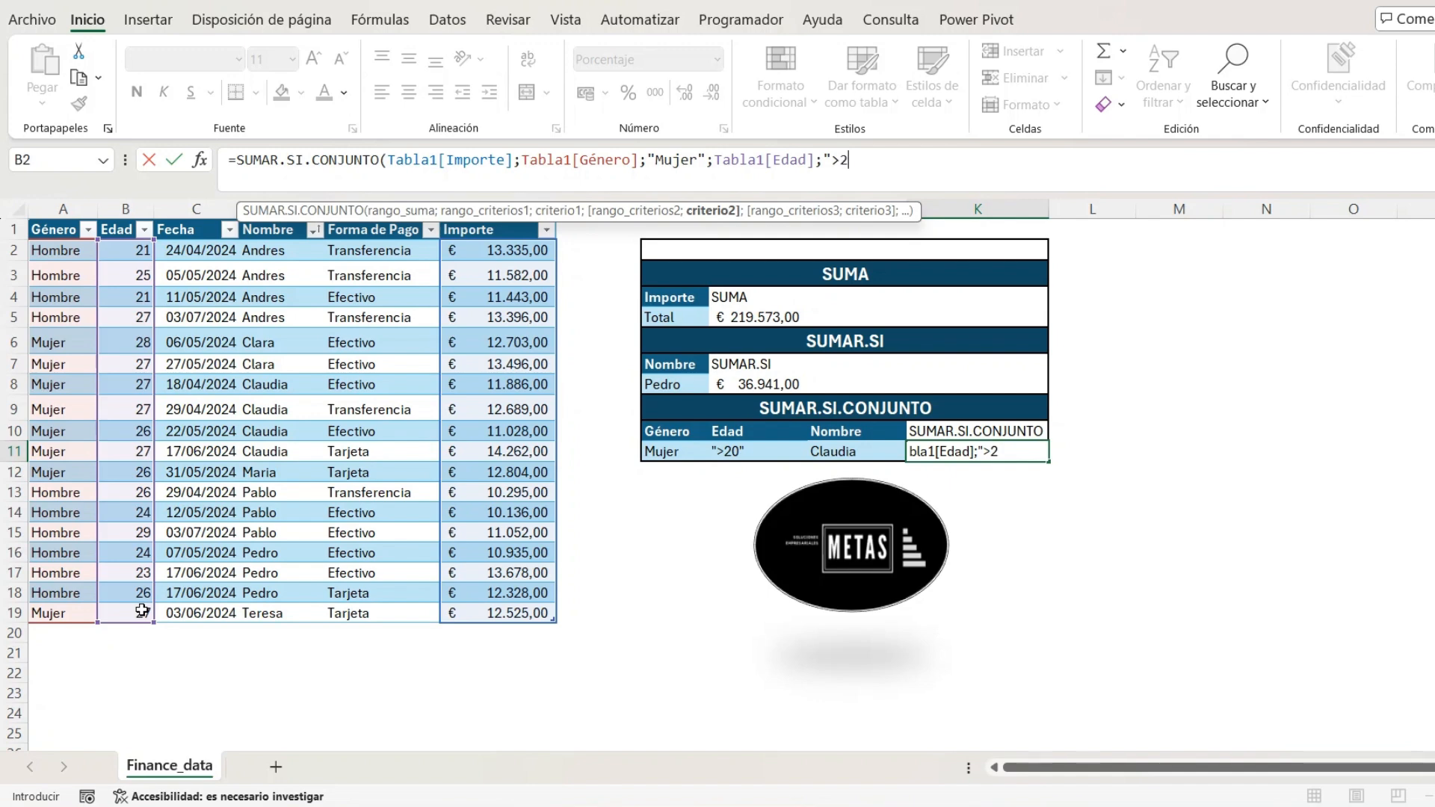
pyautogui.write('0"')
pyautogui.write(';')
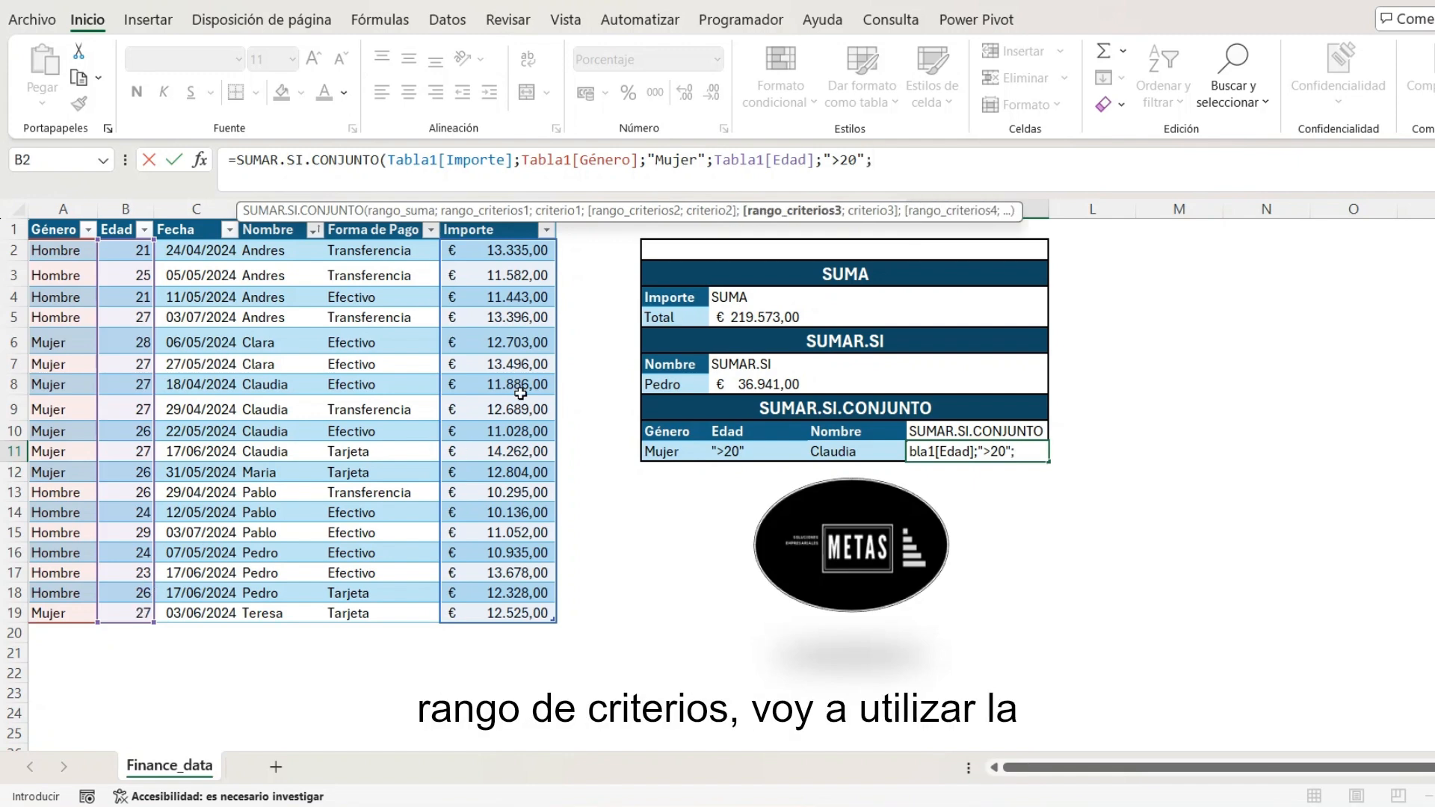
# Add Tabla1[Nombre] with the first name shown in J11 as quoted text for the third criteria pair, and enter the completed formula.
pyautogui.moveTo(255, 249); pyautogui.dragTo(290, 605)
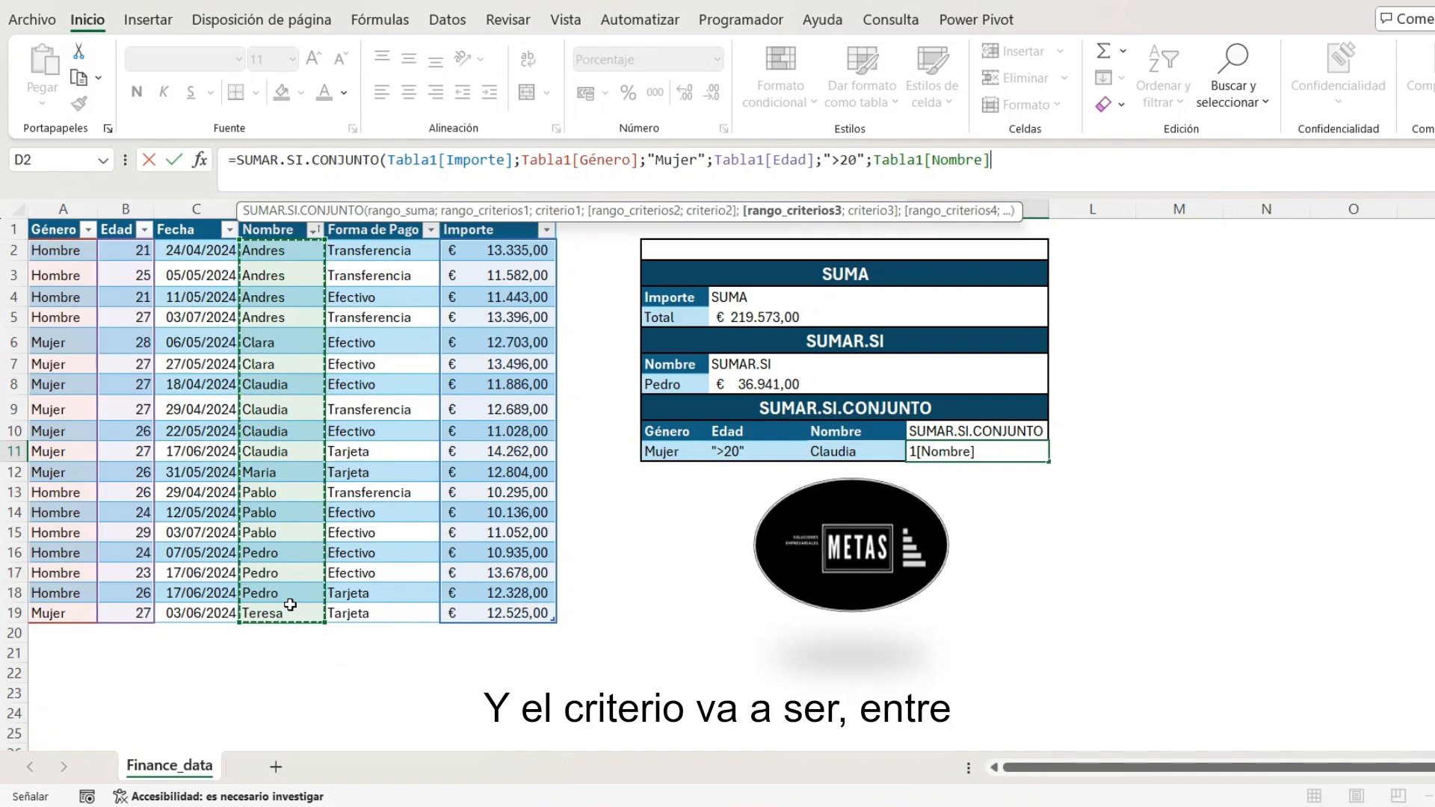
pyautogui.write(';"')
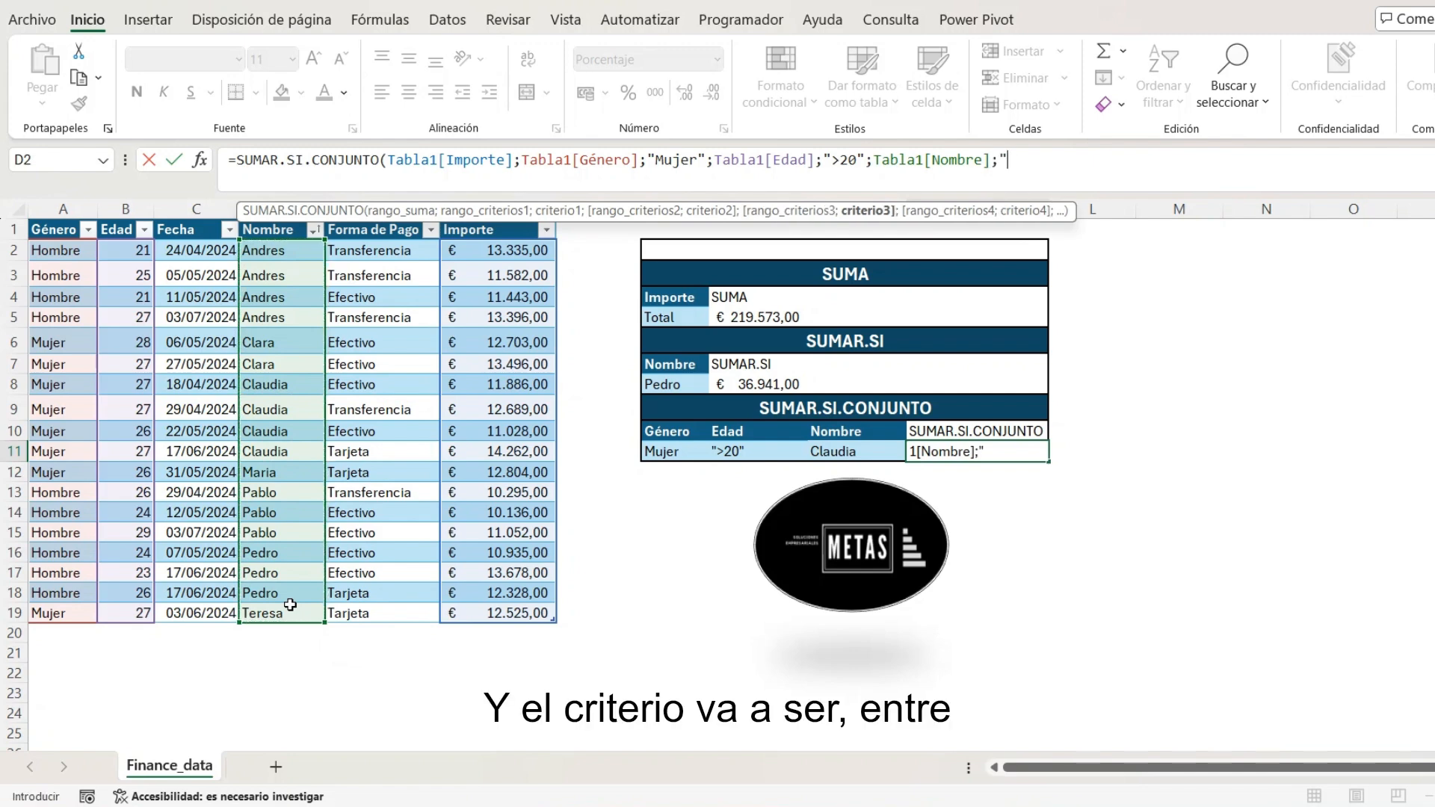
pyautogui.write('Claudia')
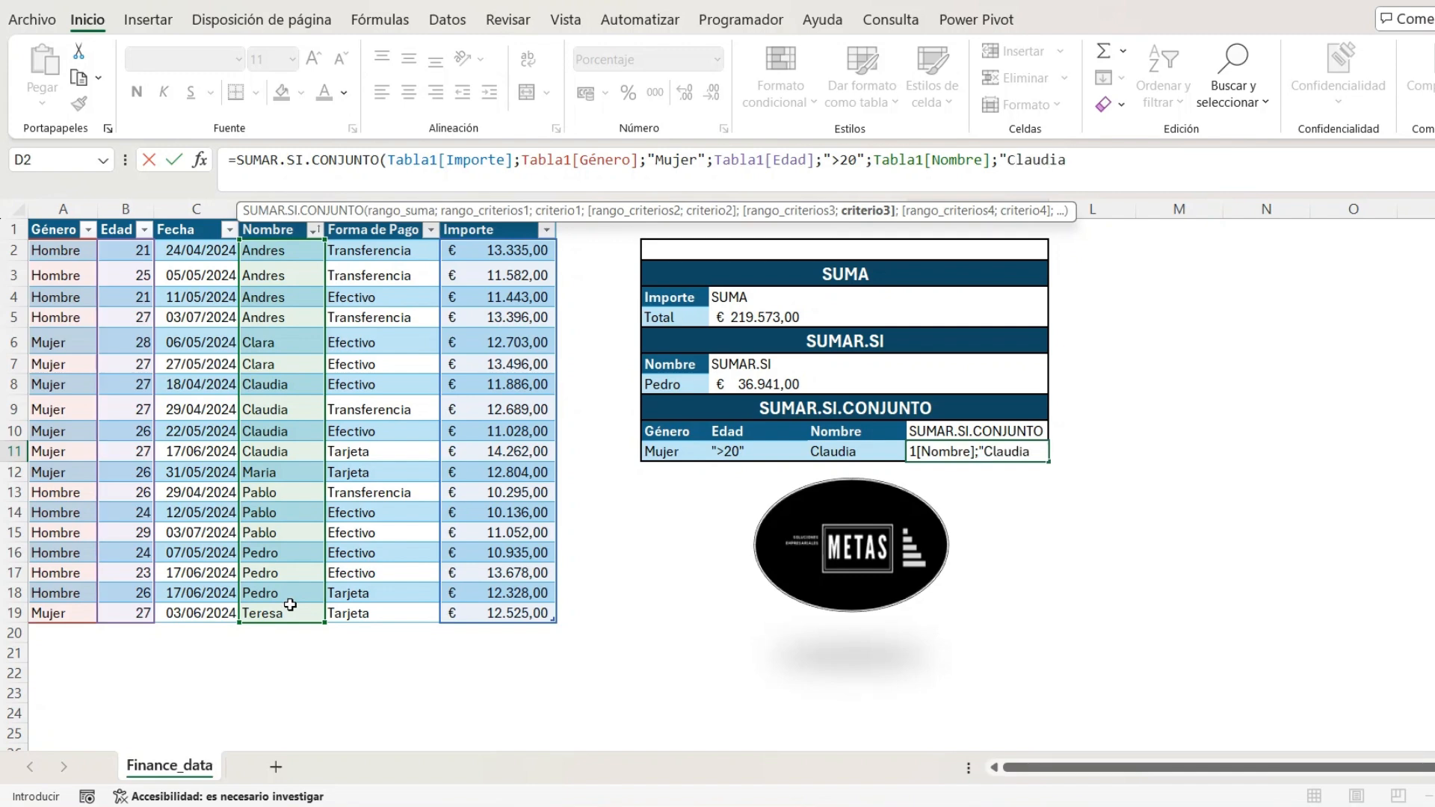
pyautogui.write('")')
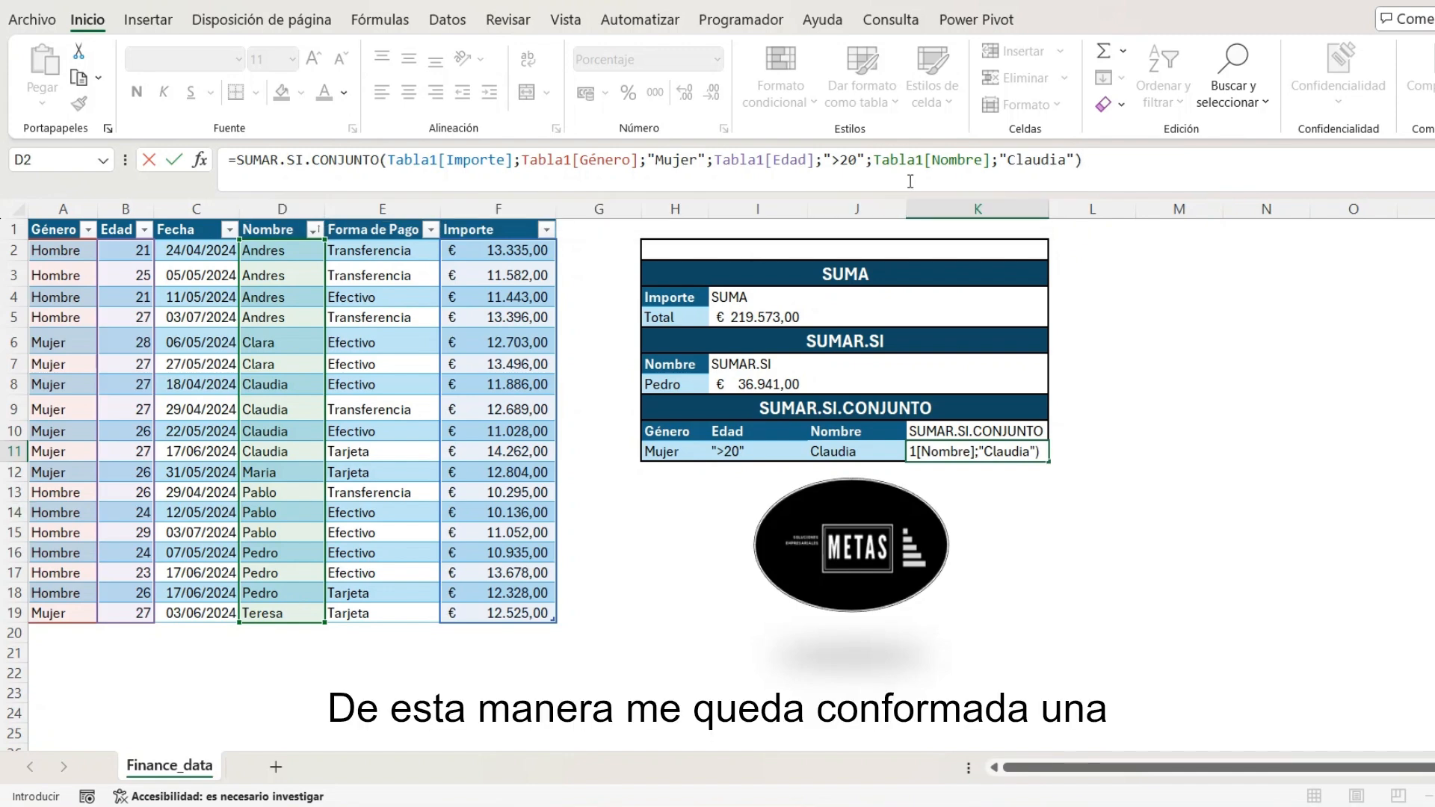
pyautogui.click(1159, 160)
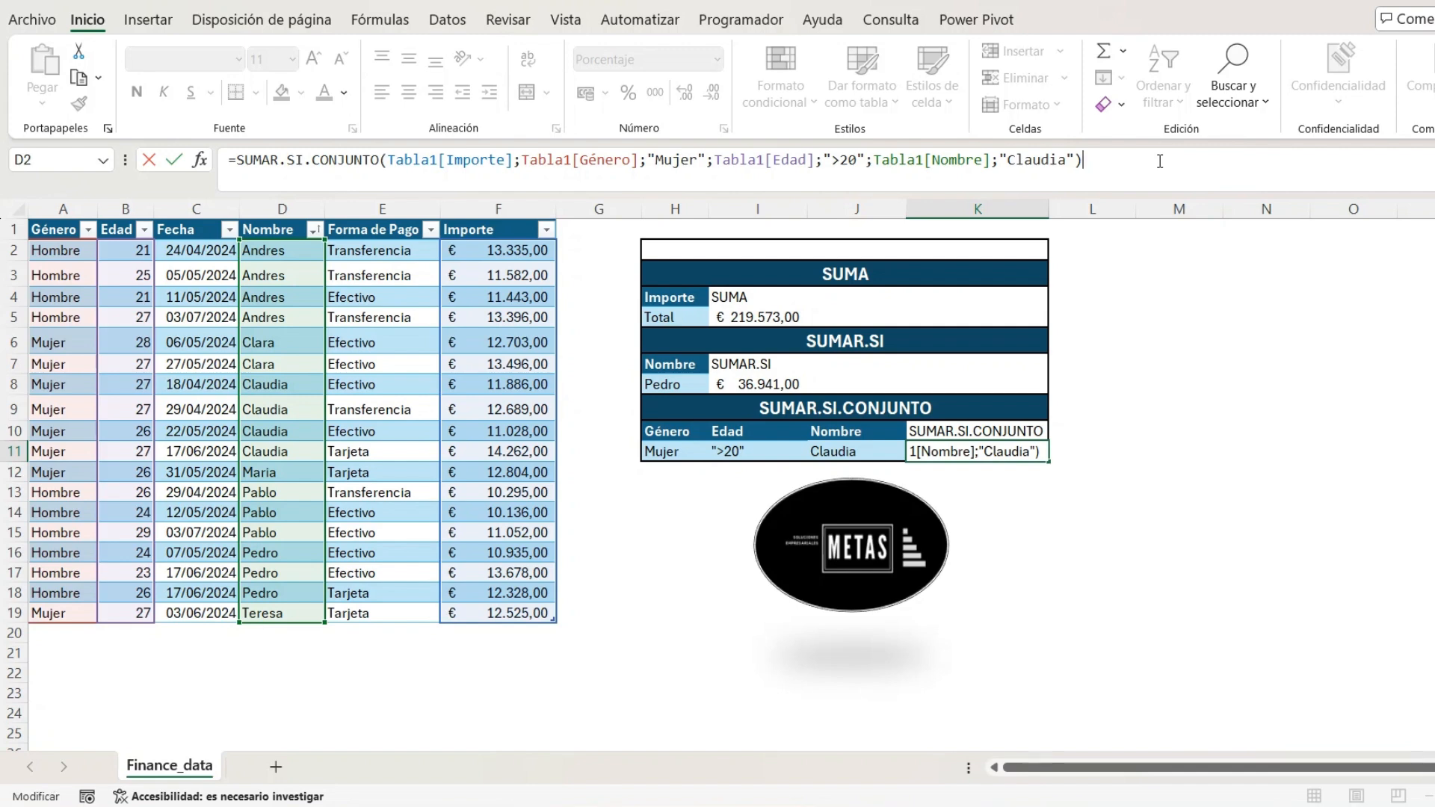
pyautogui.hotkey('ctrl', 'Return')
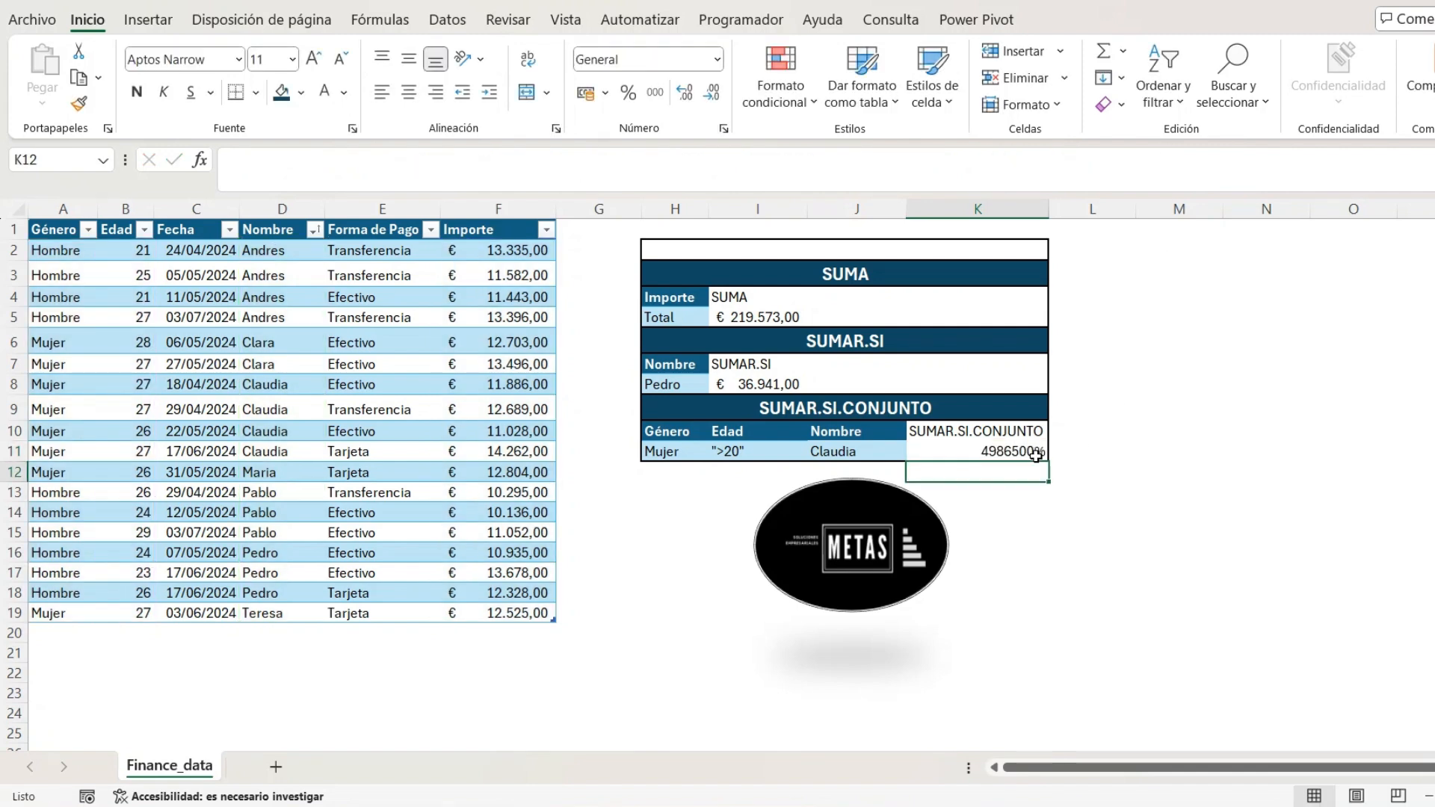
# Copy the accounting format of the SUMAR.SI result in I8 onto the SUMAR.SI.CONJUNTO result in K11.
pyautogui.click(781, 383)
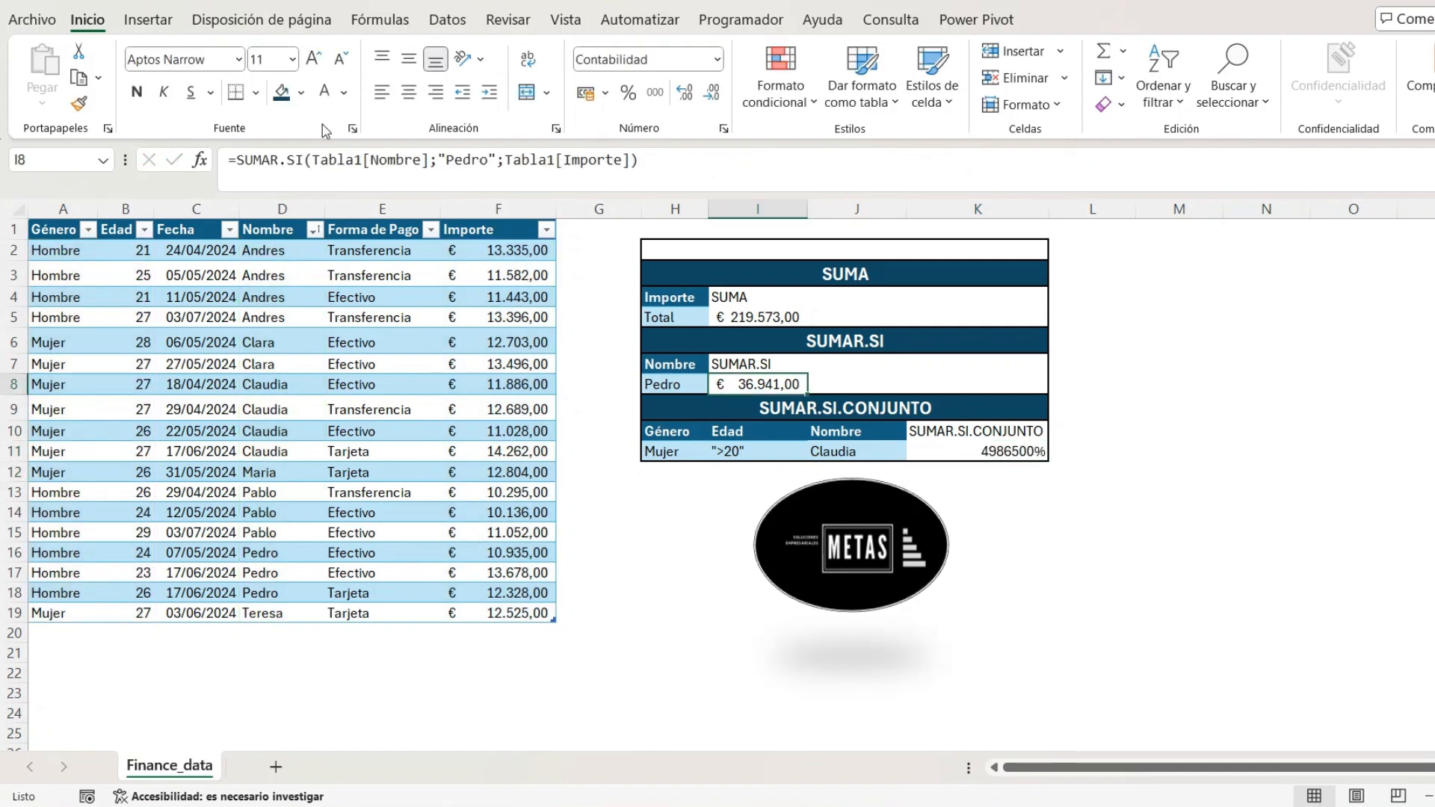
pyautogui.click(78, 103)
pyautogui.click(1008, 448)
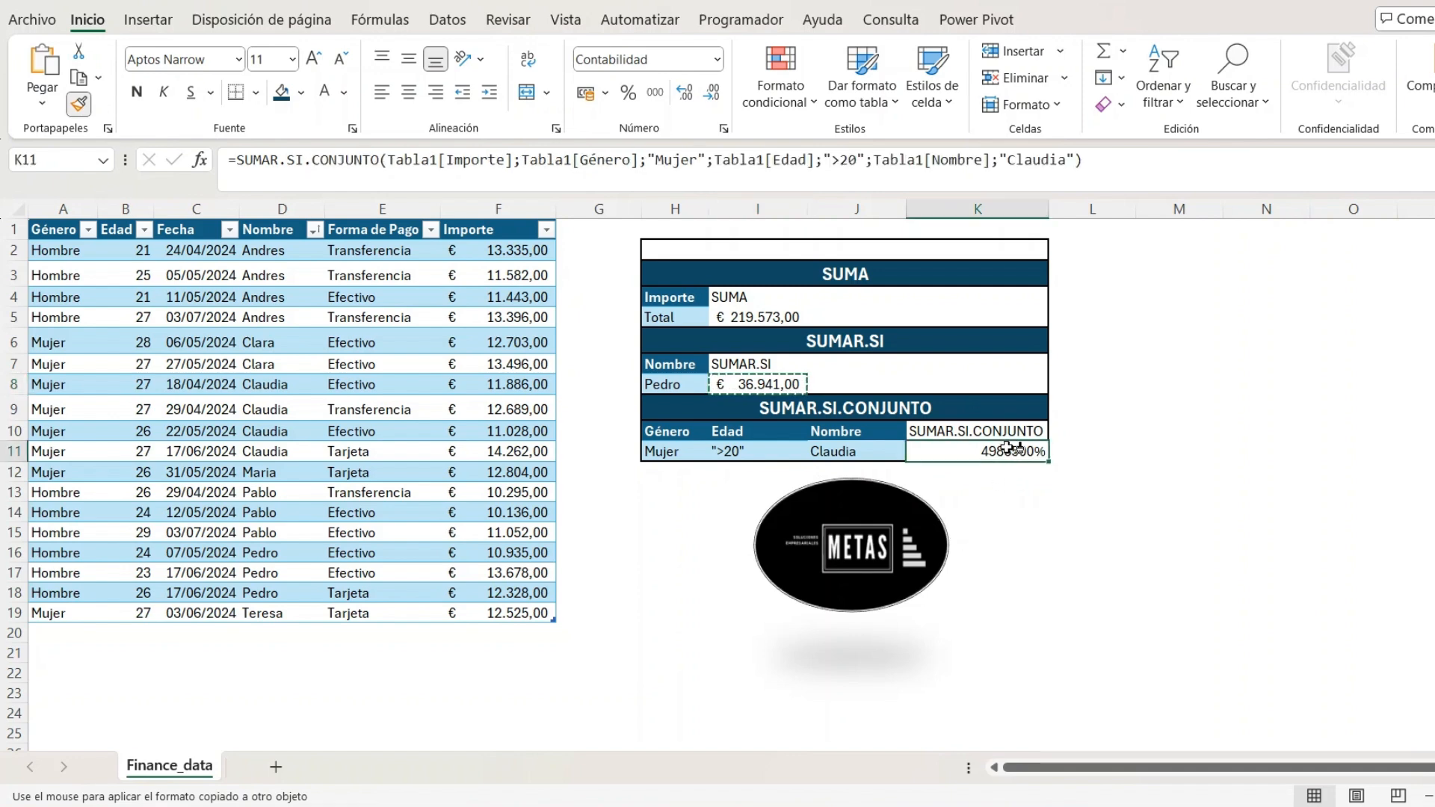
pyautogui.click(1191, 570)
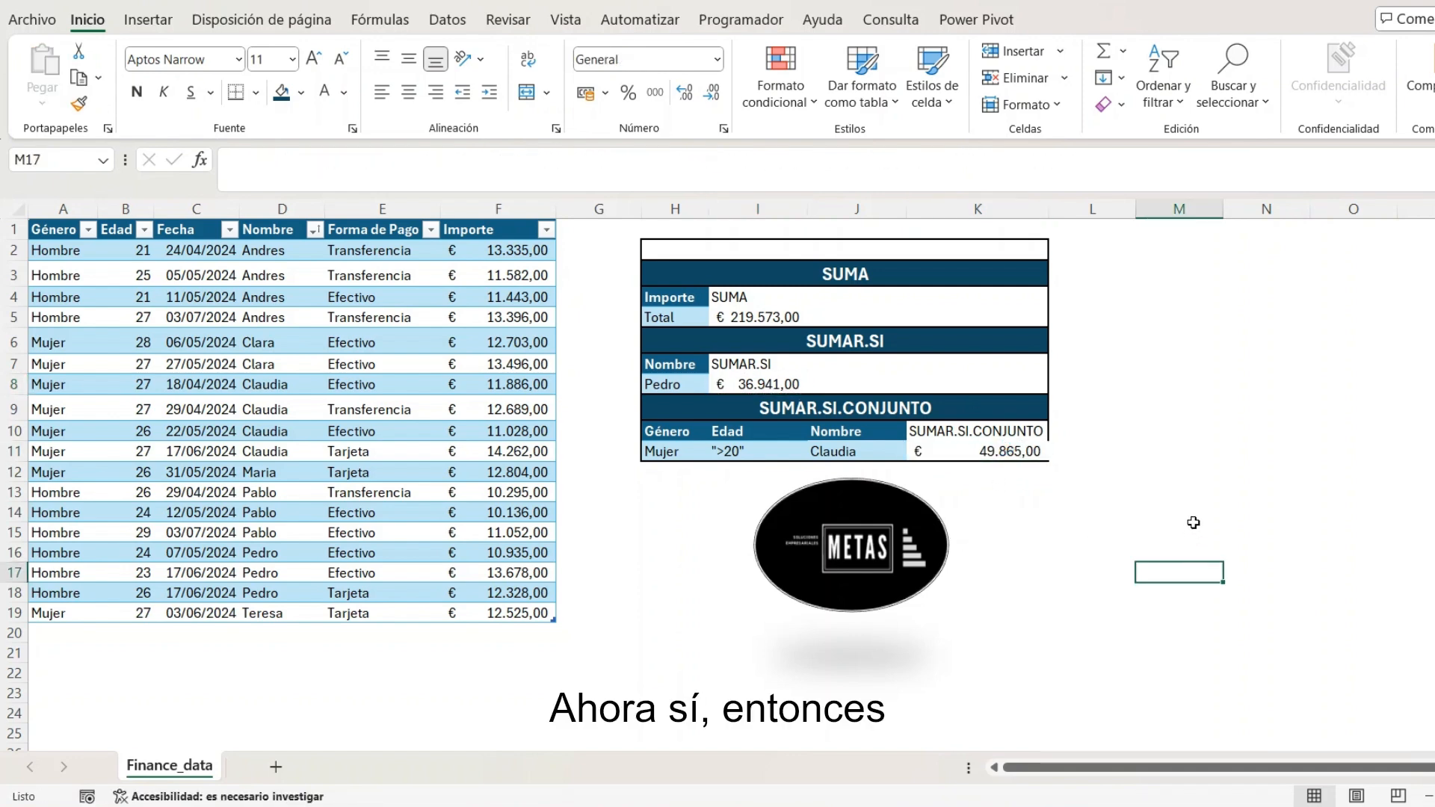
# Check the SUMAR.SI.CONJUNTO result against the Nombre, Importe, Edad and Género values of the matching table rows 8 to 11.
pyautogui.click(279, 384)
pyautogui.moveTo(279, 385); pyautogui.dragTo(281, 445)
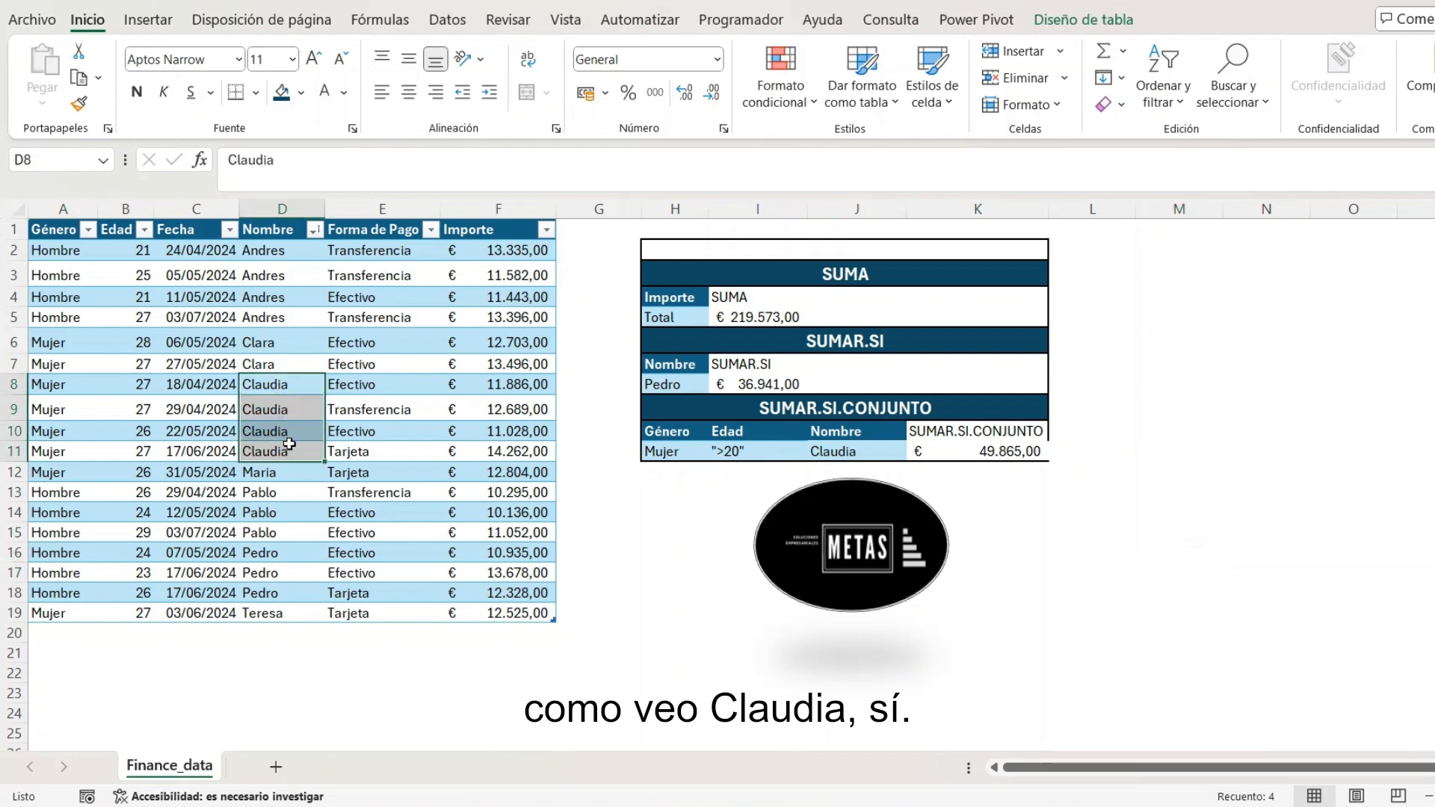
pyautogui.moveTo(491, 386); pyautogui.dragTo(490, 446)
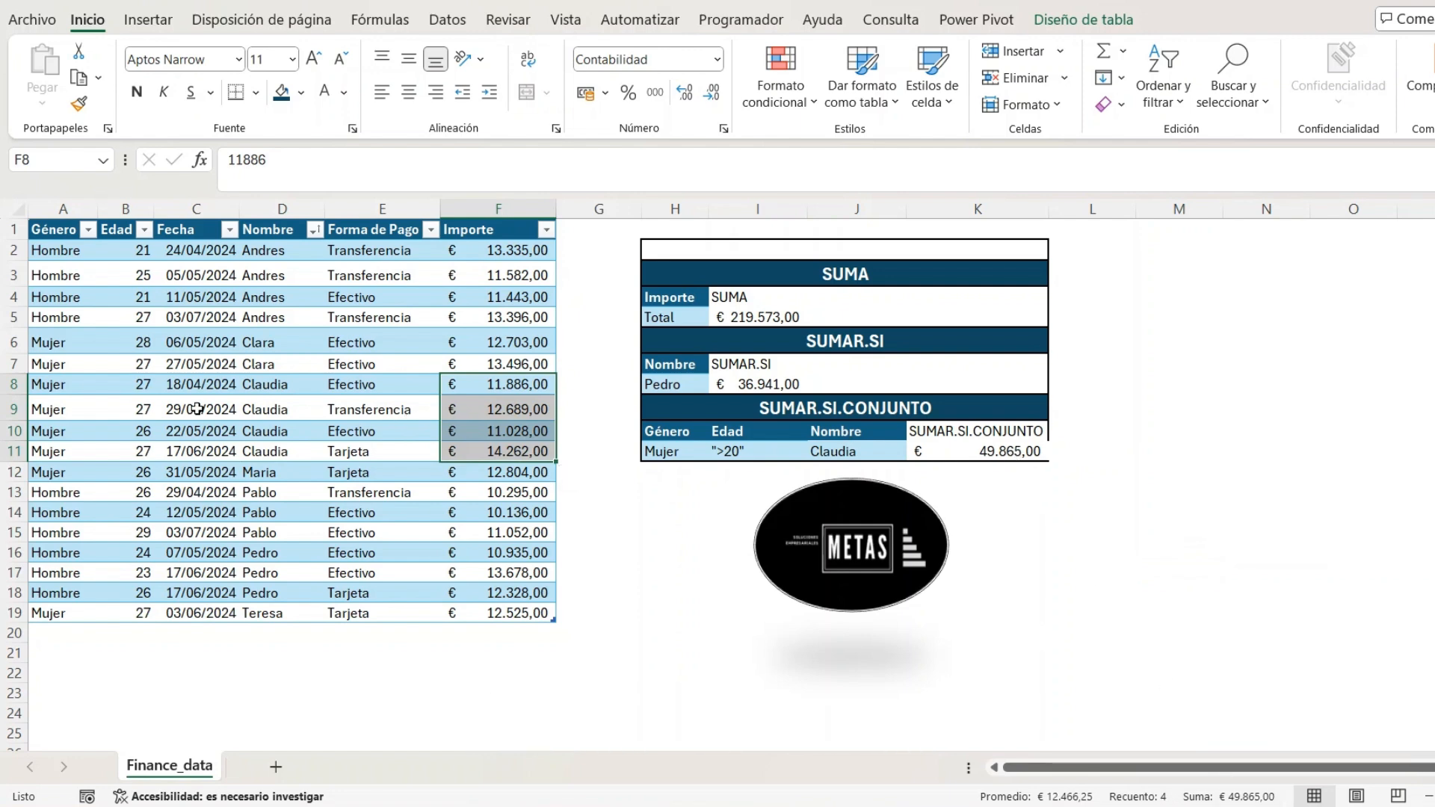
pyautogui.moveTo(144, 385); pyautogui.dragTo(143, 450)
pyautogui.moveTo(39, 381); pyautogui.dragTo(57, 455)
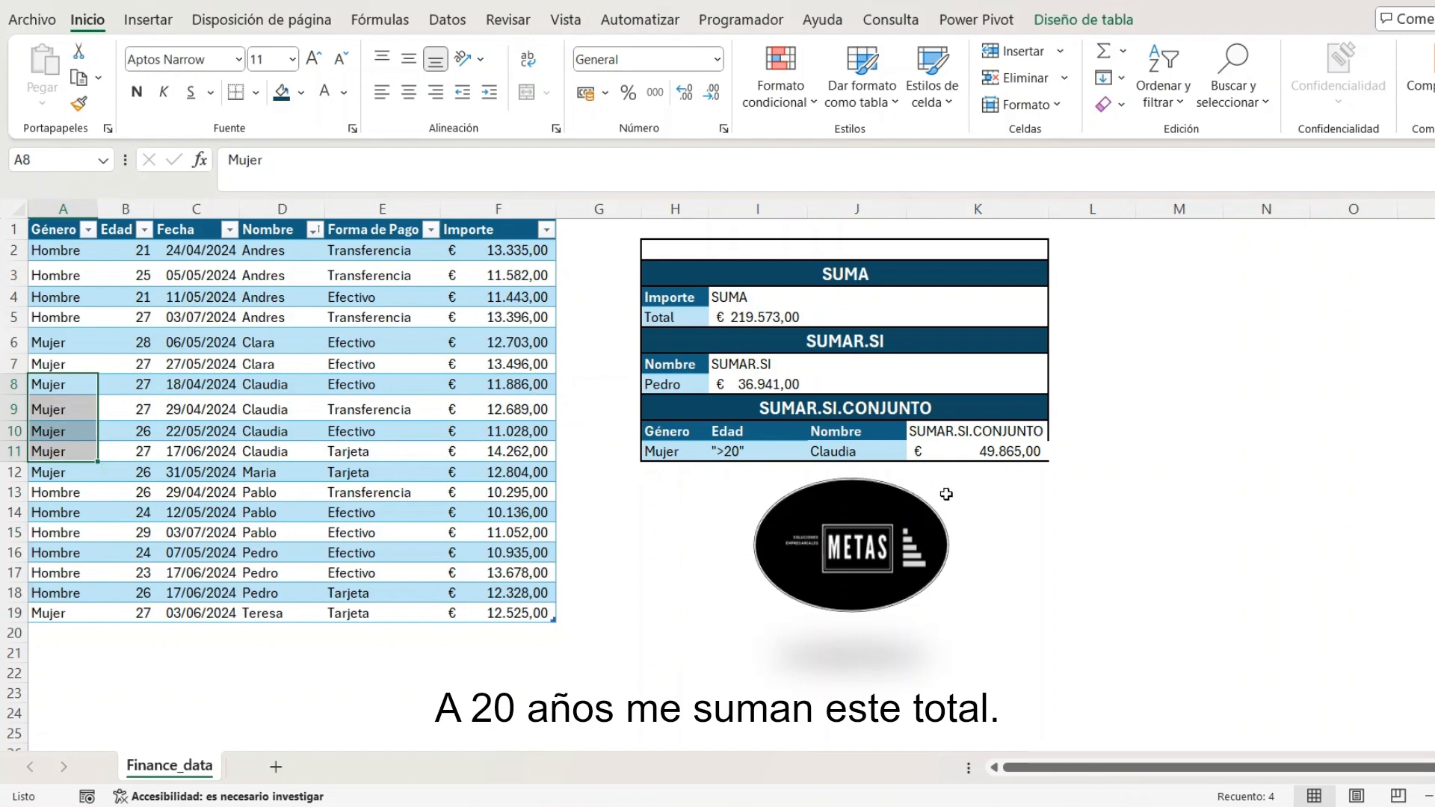
pyautogui.click(894, 657)
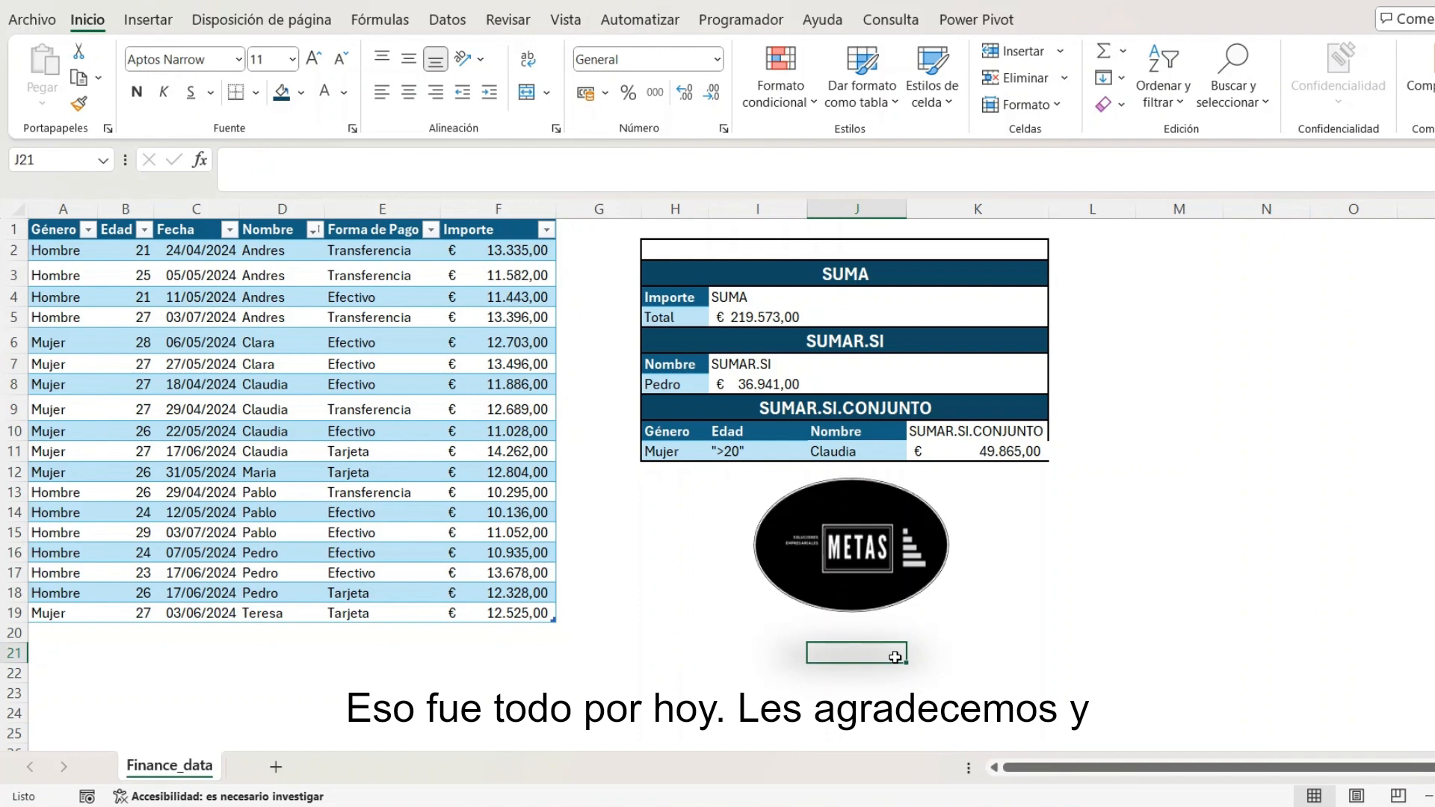